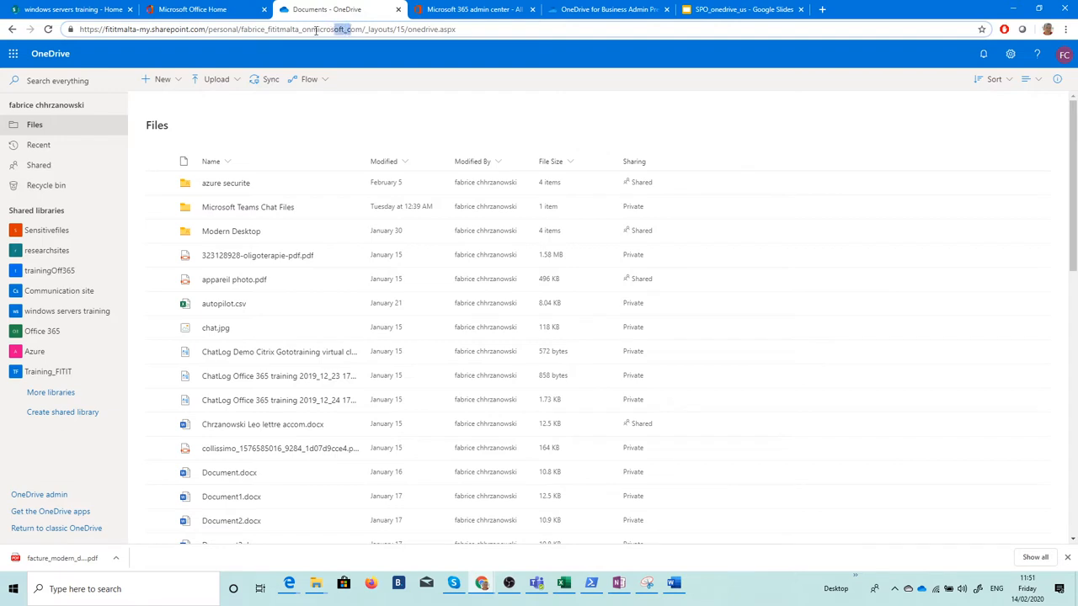
Display the available file actions for 323128928-oligoterapie-pdf.pdf in the OneDrive file list
left_click(444, 32)
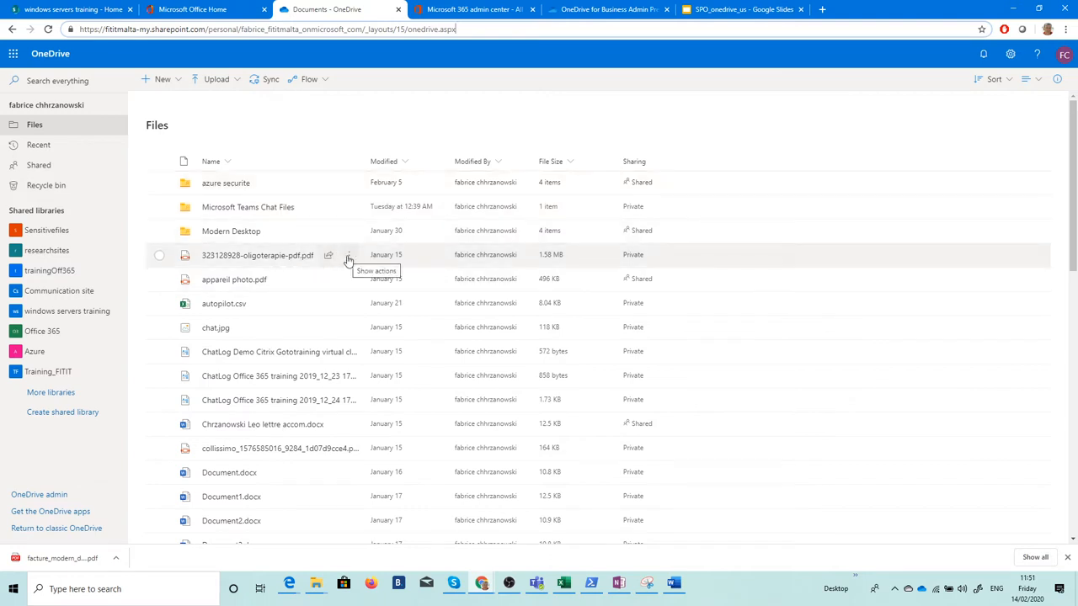
left_click(350, 261)
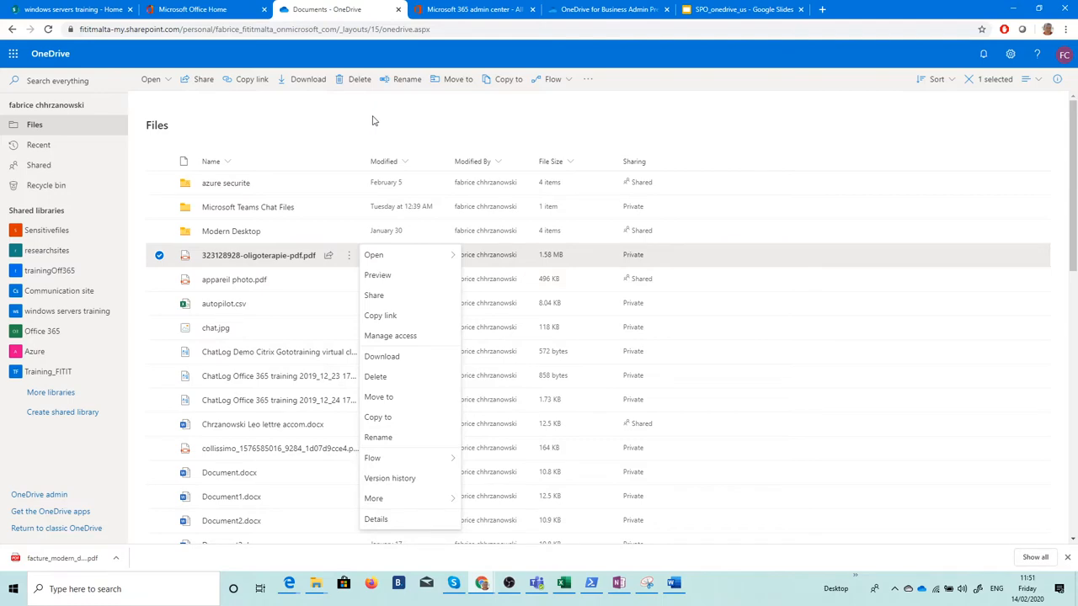
Switch to the SPO_onedrive_us presentation, show slide 12 on OneDrive features, and highlight the eDiscovery item
left_click(711, 11)
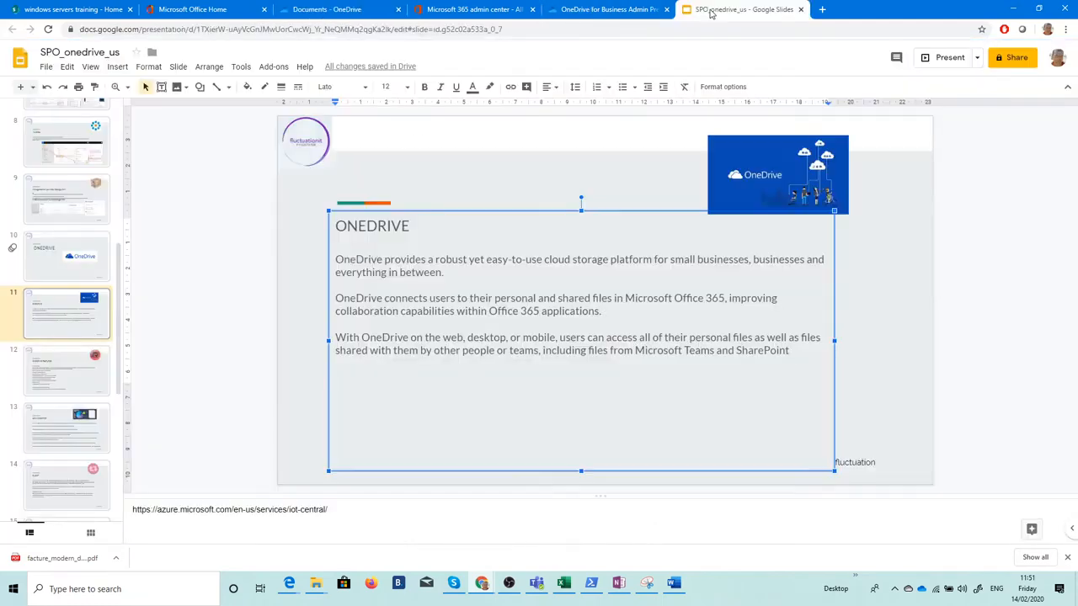
left_click(77, 362)
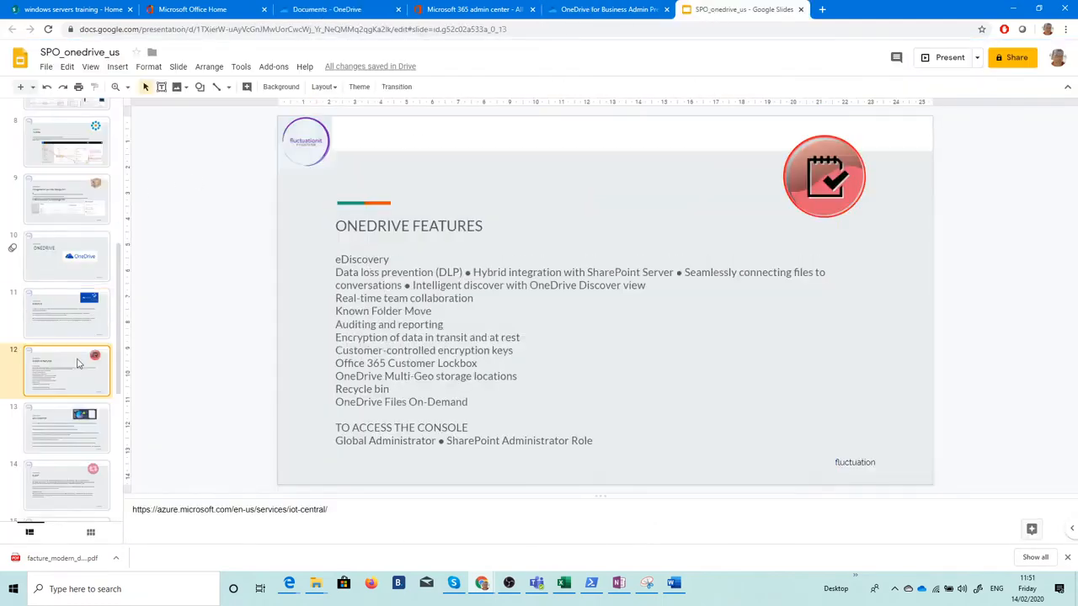
left_click(428, 226)
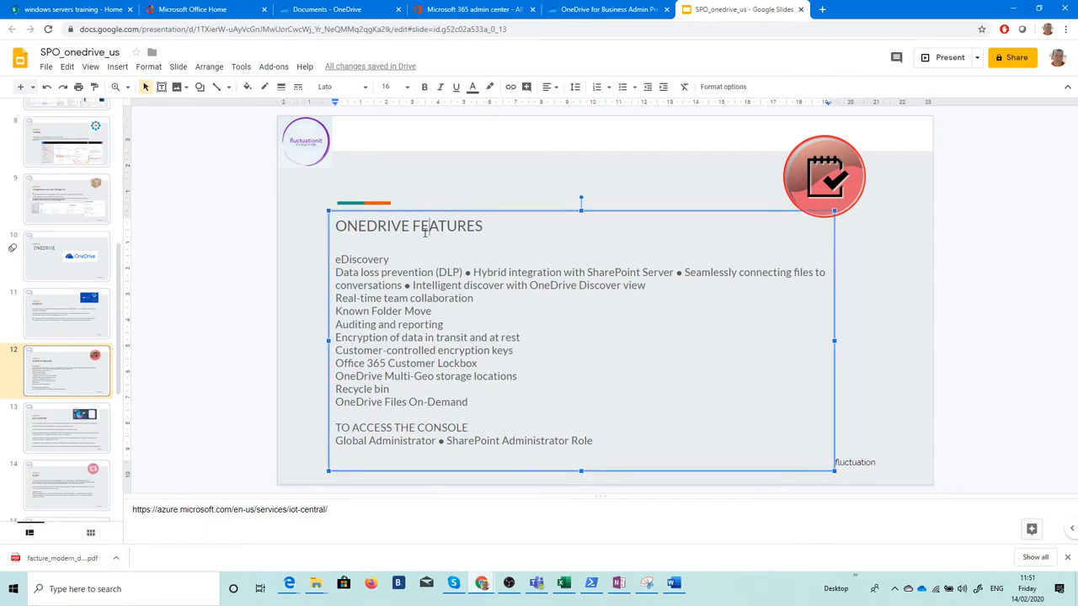
left_click_drag(394, 257, 336, 261)
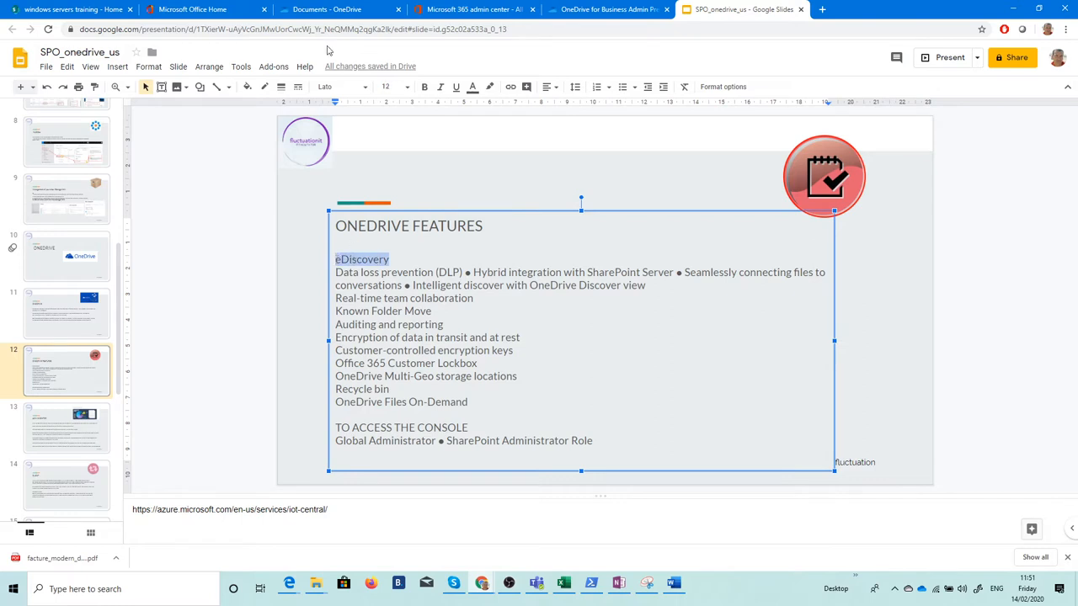
Go from Office Home to the Microsoft 365 admin center and open the Security & Compliance admin center
left_click(195, 11)
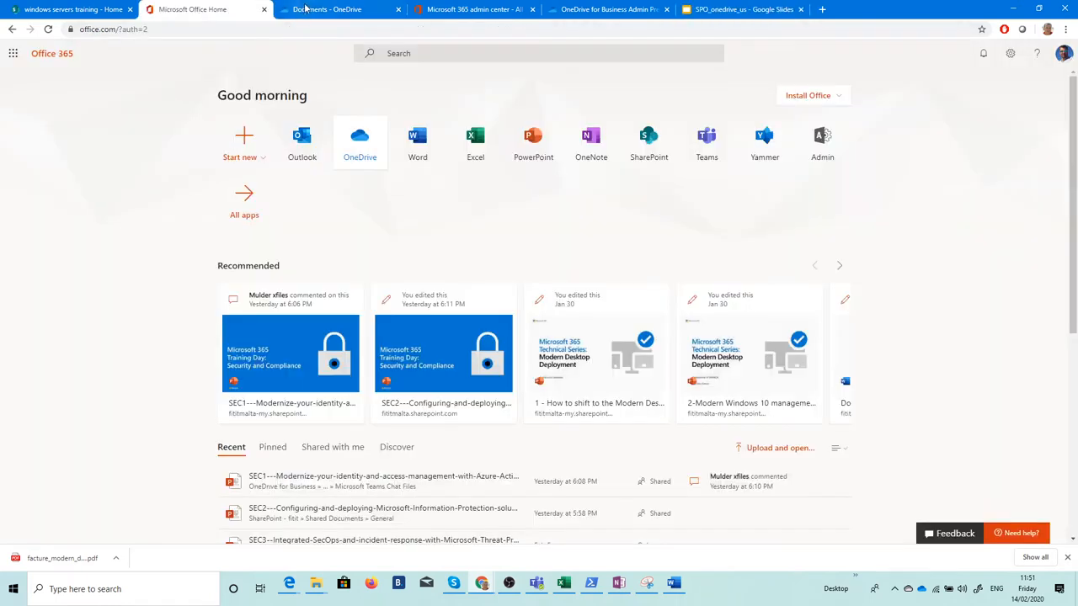
left_click(830, 144)
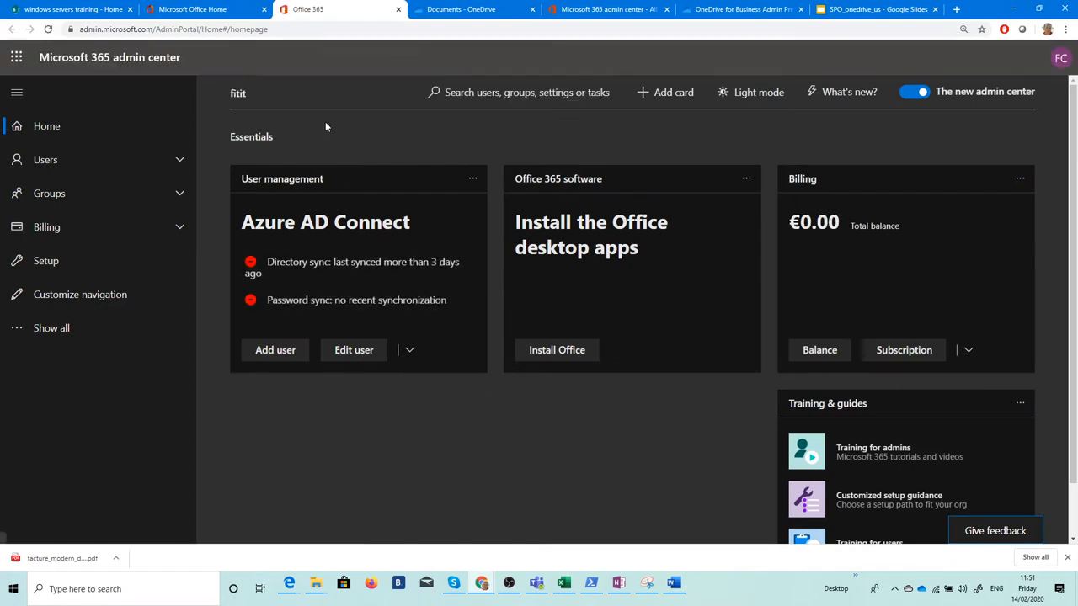
left_click(48, 328)
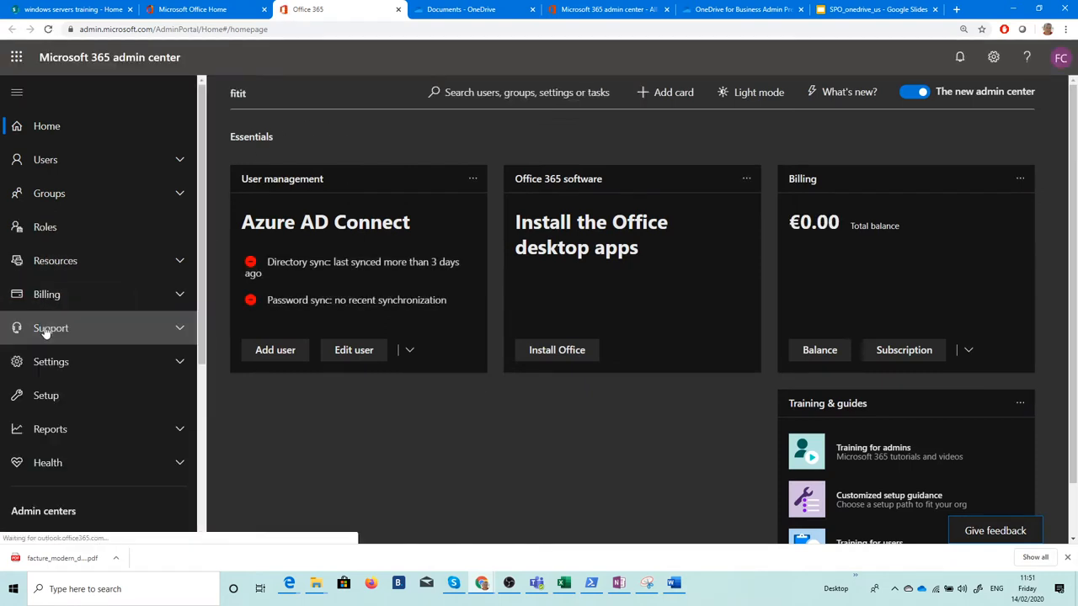
scroll(115, 227, "down", 3)
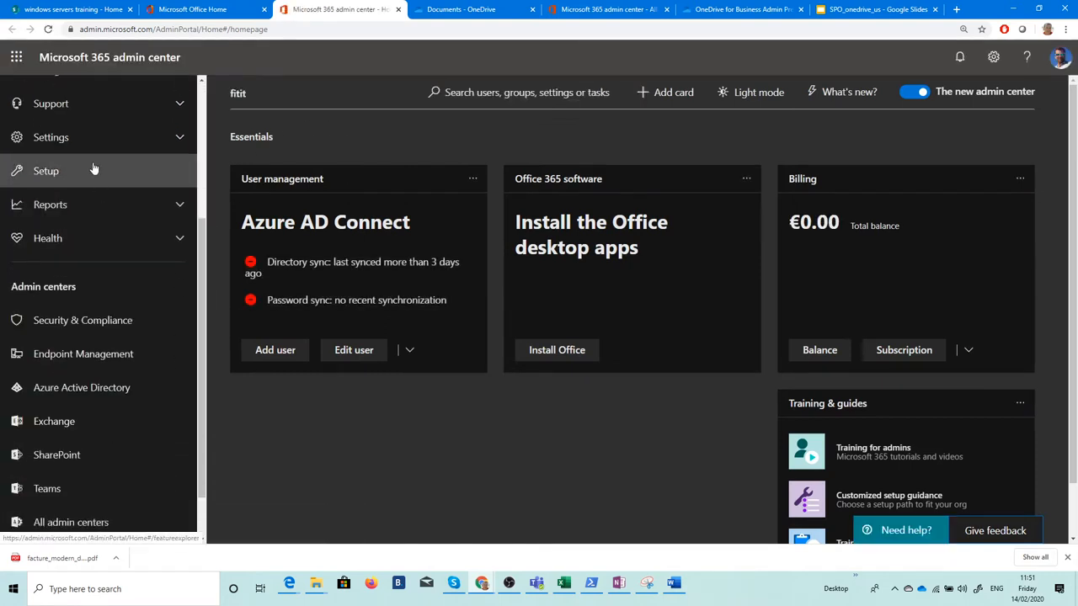
left_click(84, 321)
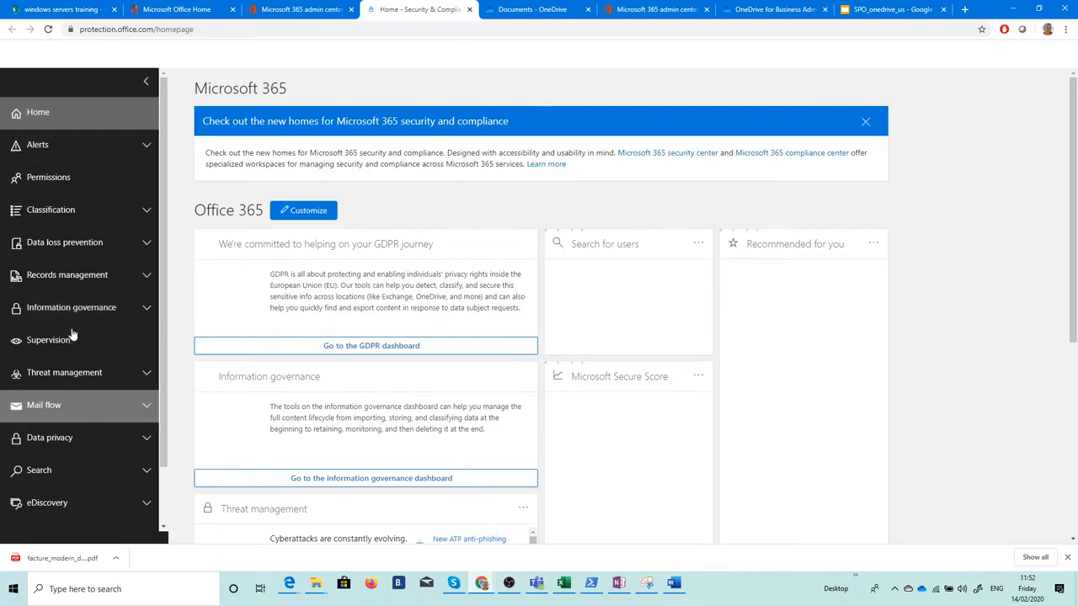
Go to the eDiscovery case list in Security & Compliance and open the onedrive case
scroll(75, 379, "down", 1)
left_click(74, 439)
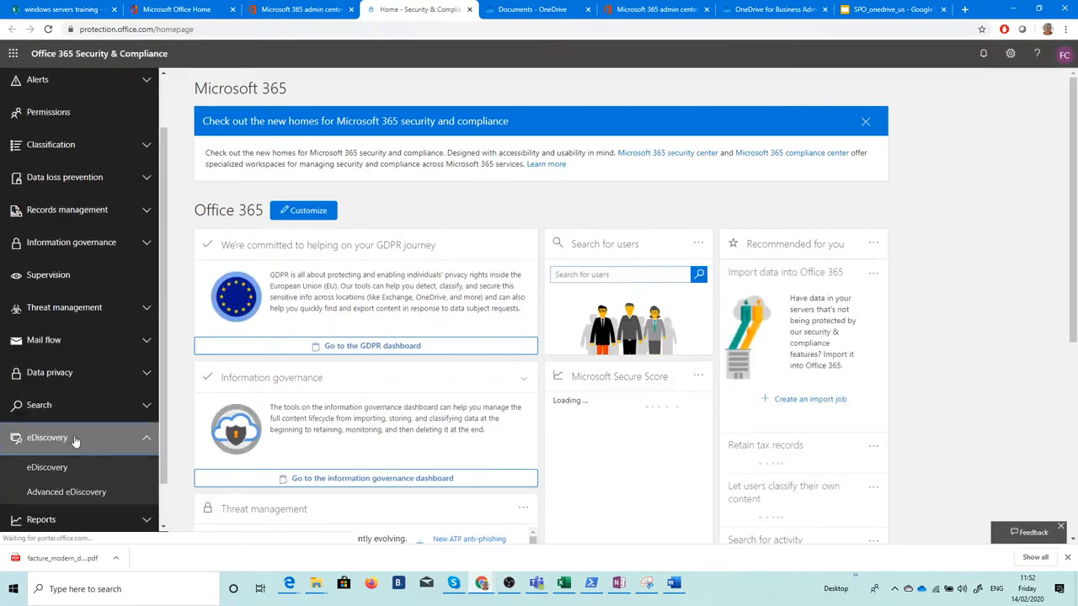
left_click(67, 470)
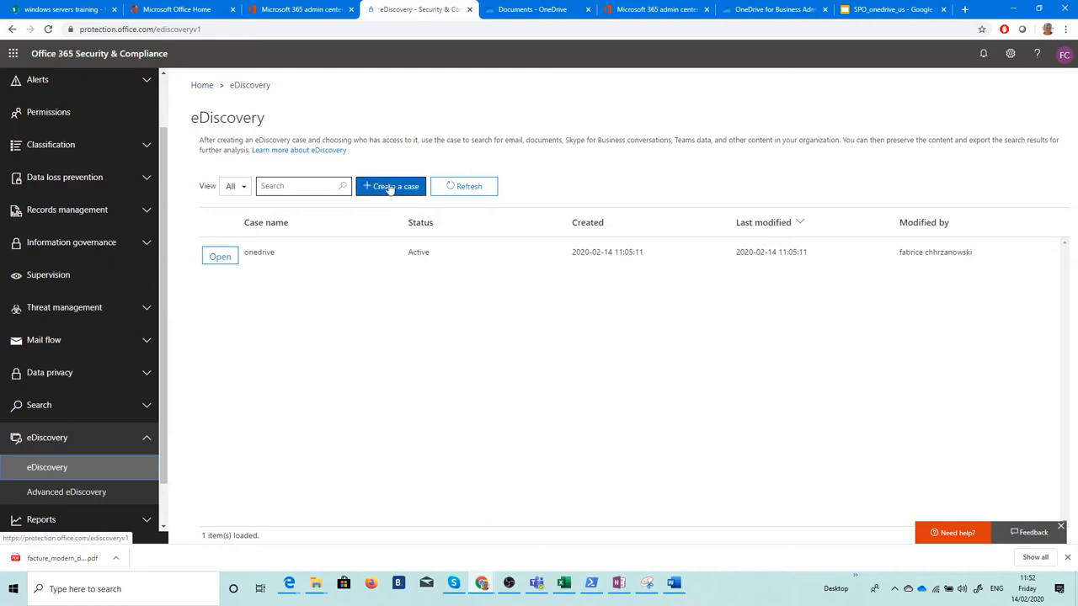
left_click(229, 259)
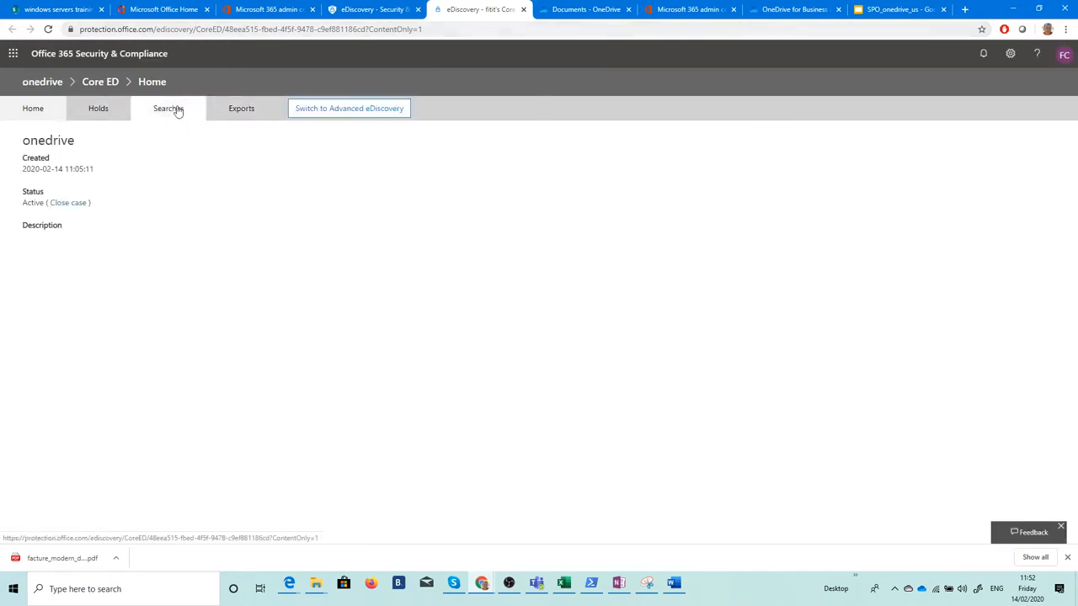
Start a new search within the onedrive case and make its keywords query ready for entry
left_click(168, 109)
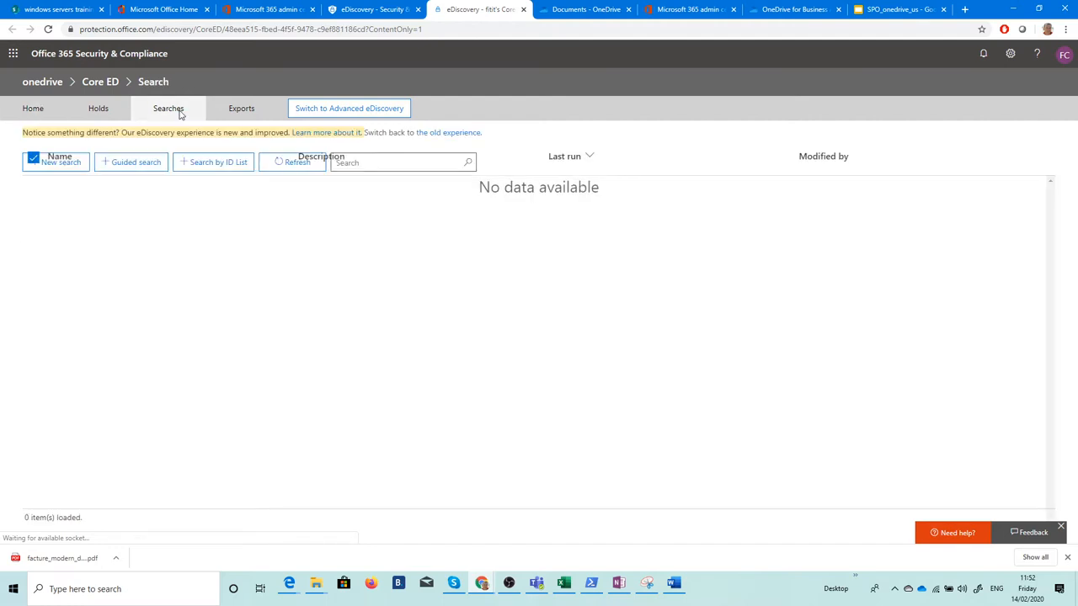
left_click(58, 166)
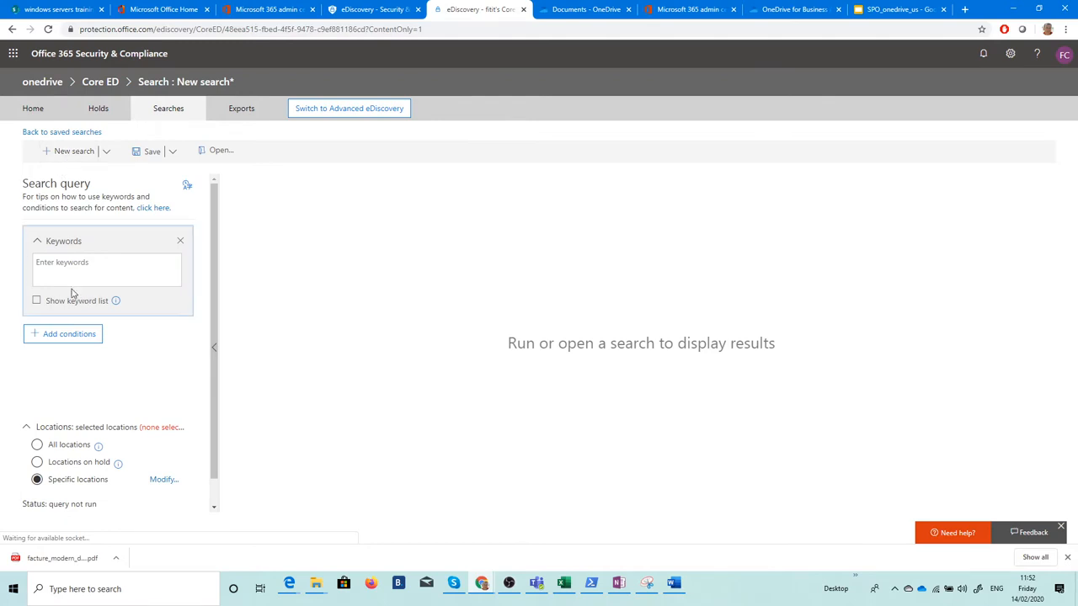
left_click(97, 266)
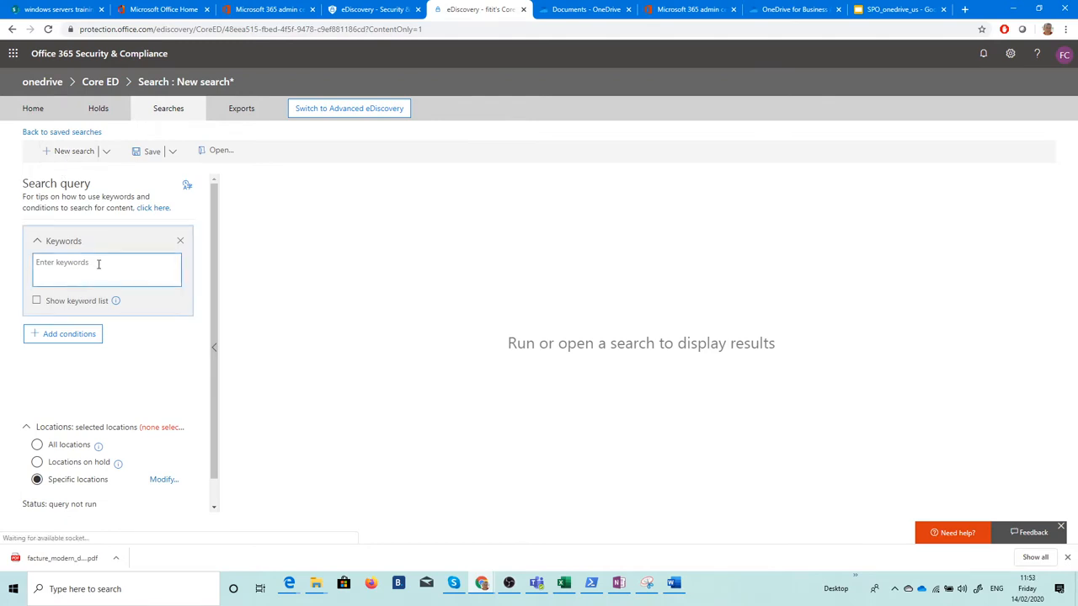
Open the help article on keyword queries and examine the AttachmentNames email property and its query examples
left_click(153, 209)
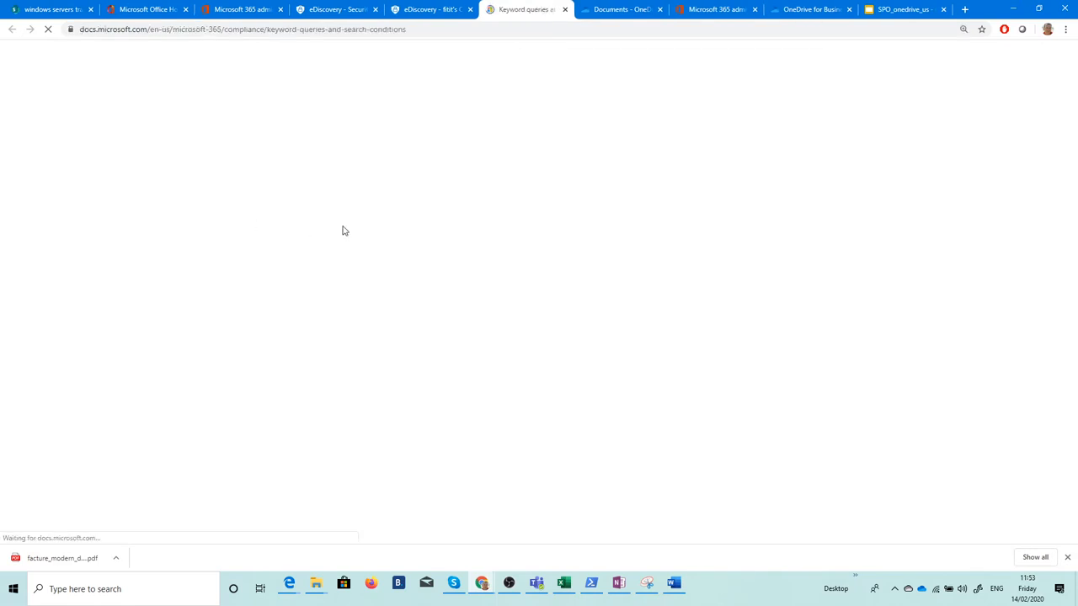
scroll(437, 243, "down", 6)
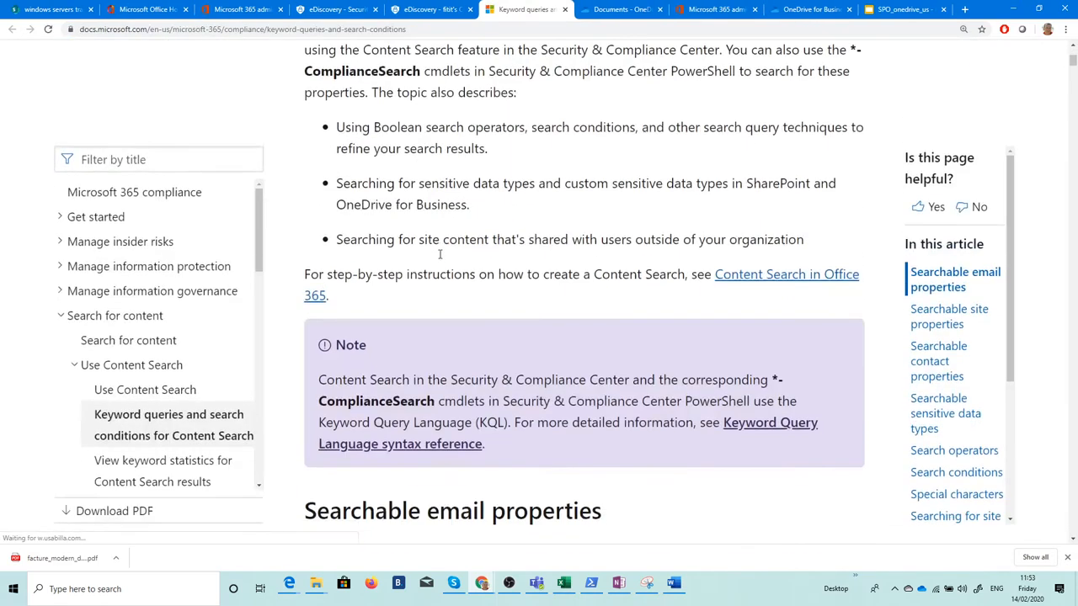
scroll(433, 239, "down", 5)
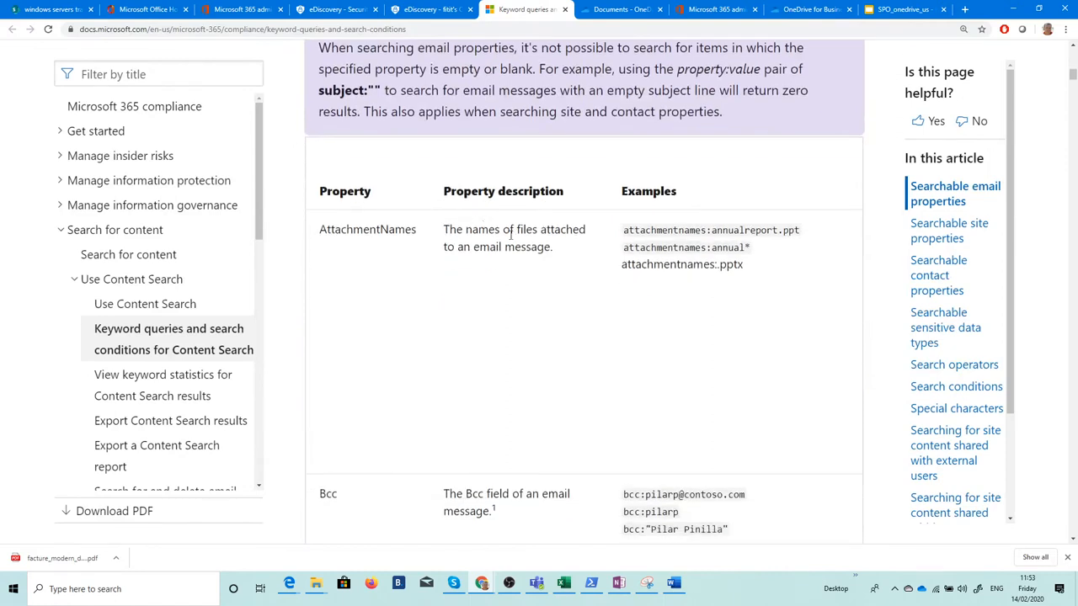
left_click_drag(487, 236, 517, 229)
left_click(475, 235)
left_click(439, 9)
left_click(137, 263)
left_click(508, 11)
left_click_drag(626, 230, 792, 228)
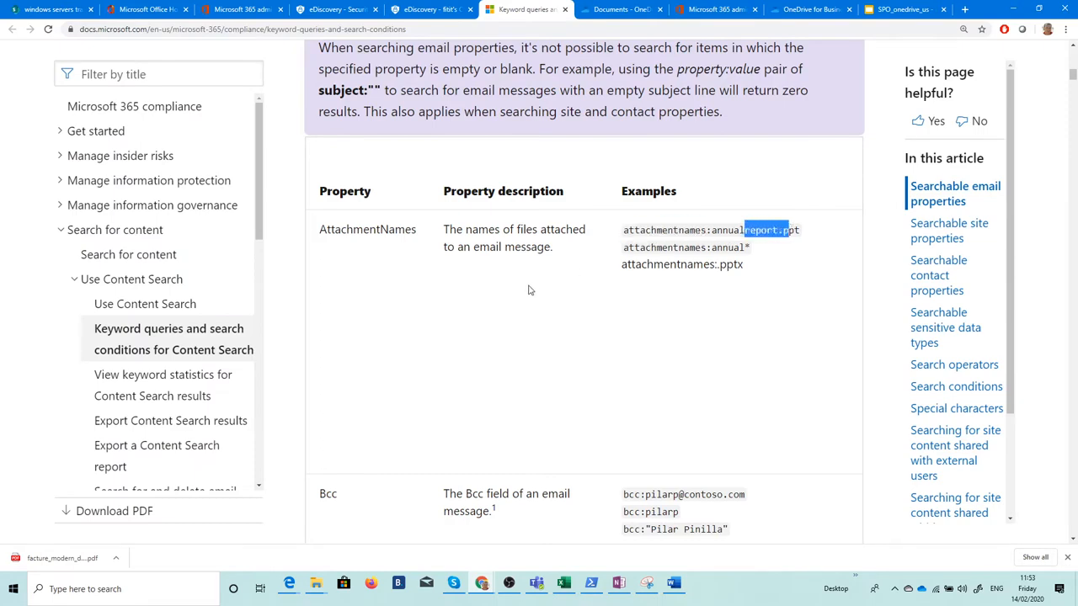
Examine the description and query examples of the Bcc email property in the article
scroll(529, 293, "down", 3)
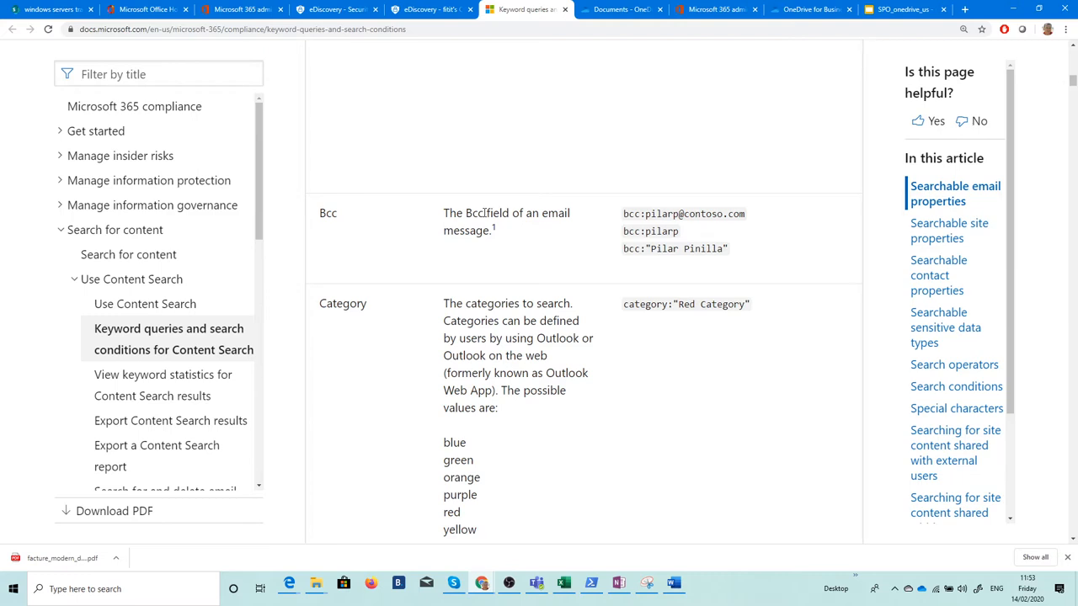
left_click_drag(468, 217, 493, 215)
left_click(520, 214)
left_click_drag(656, 214, 741, 214)
left_click(508, 216)
Review the article's remaining searchable email properties, plus the site and contact properties, with their descriptions and examples
scroll(517, 308, "down", 5)
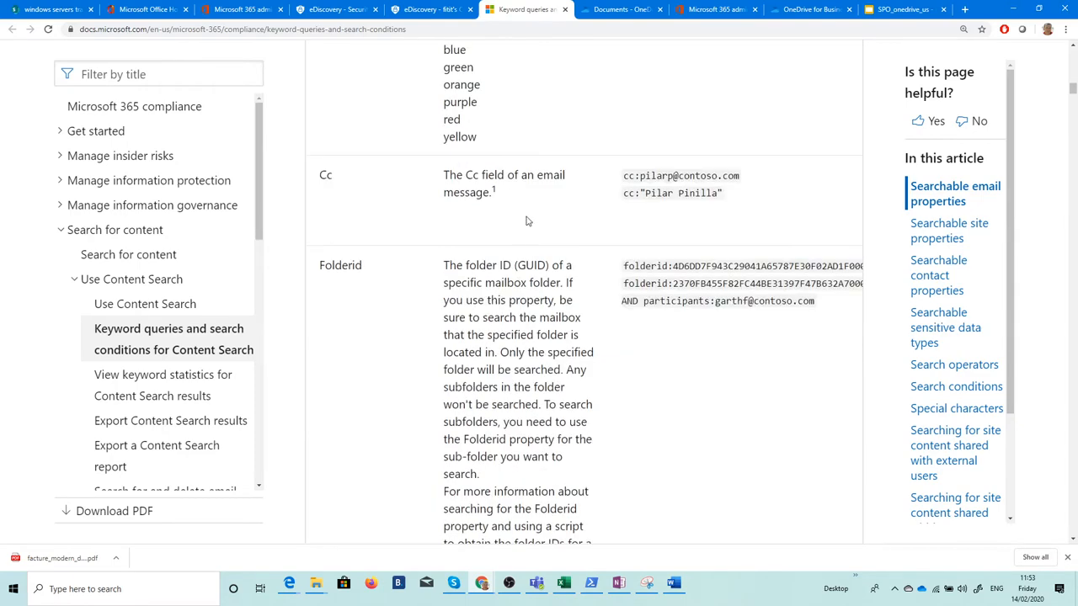
scroll(524, 287, "down", 5)
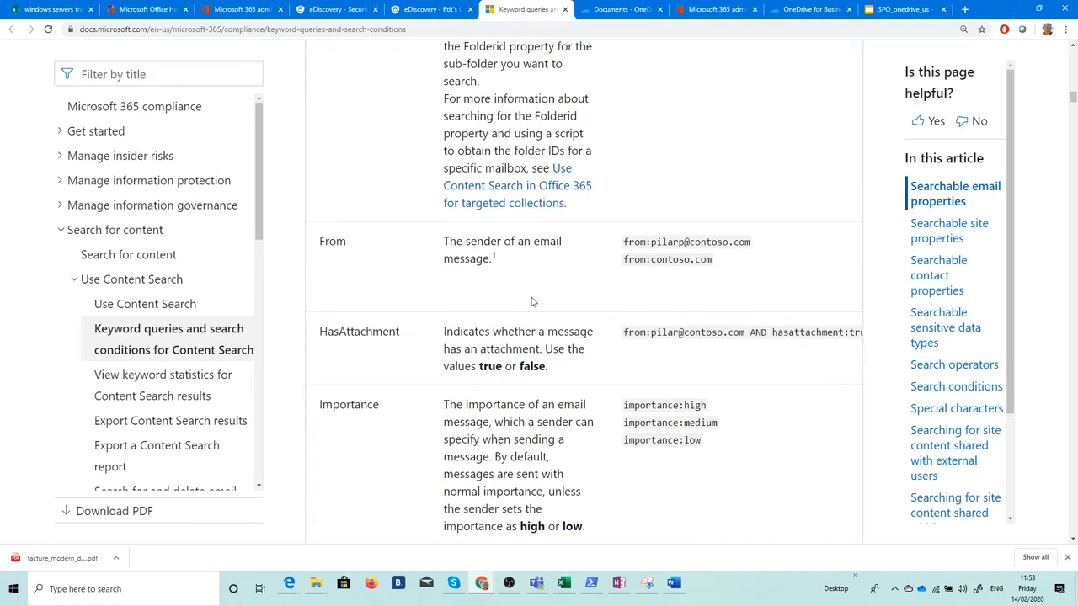
scroll(447, 264, "down", 4)
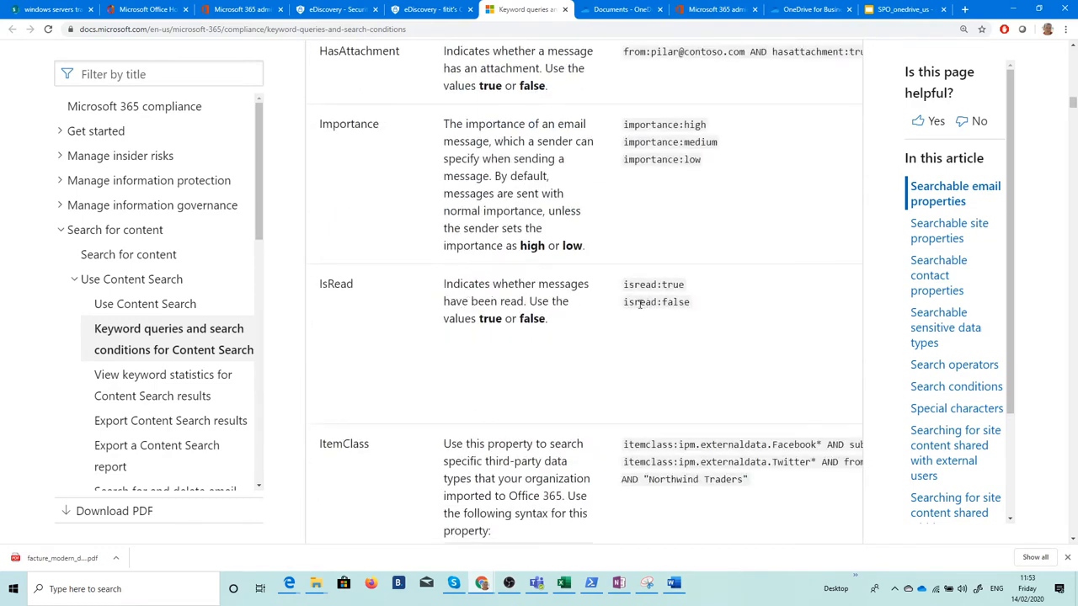
scroll(512, 261, "down", 14)
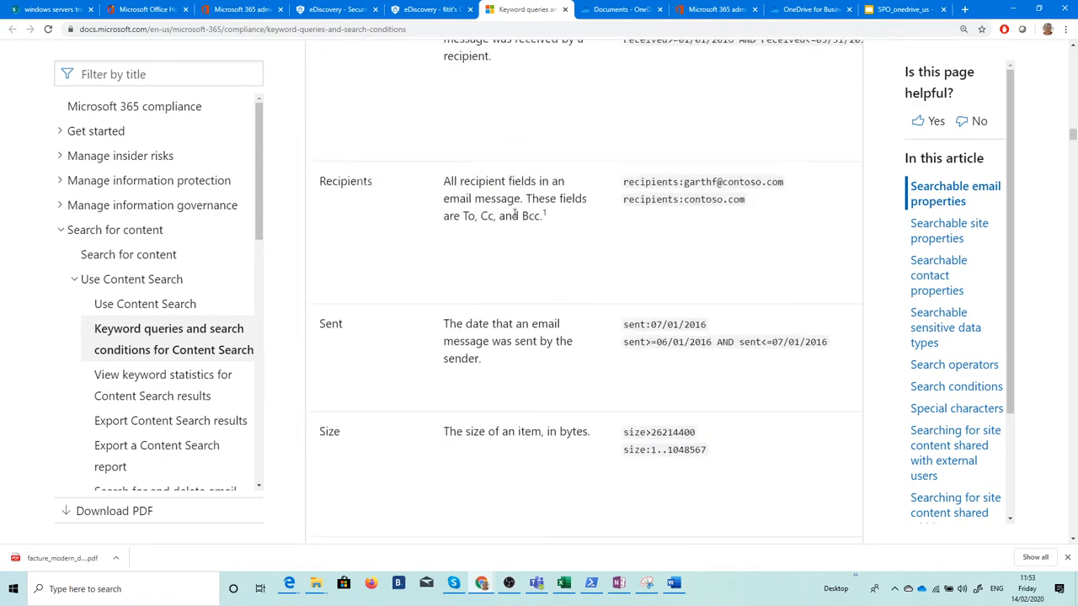
scroll(514, 212, "down", 12)
scroll(514, 212, "down", 5)
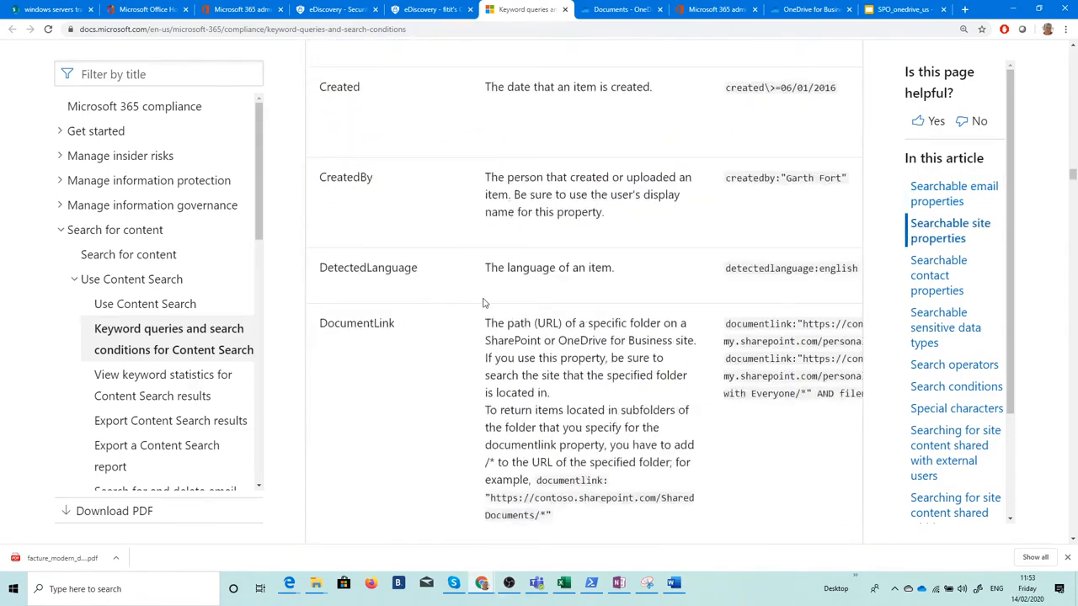
scroll(501, 270, "down", 5)
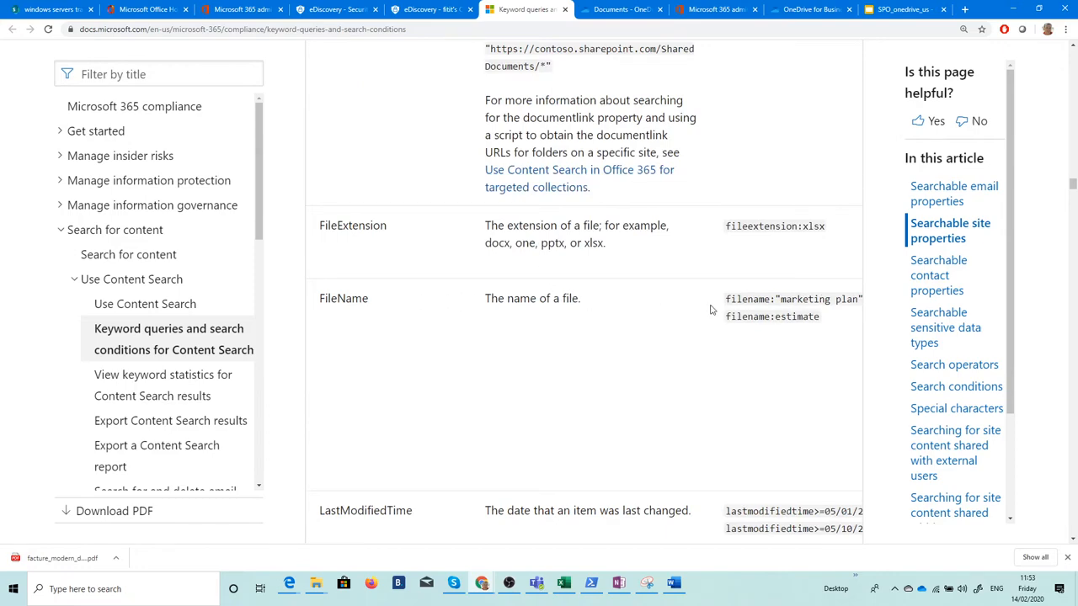
scroll(522, 267, "down", 5)
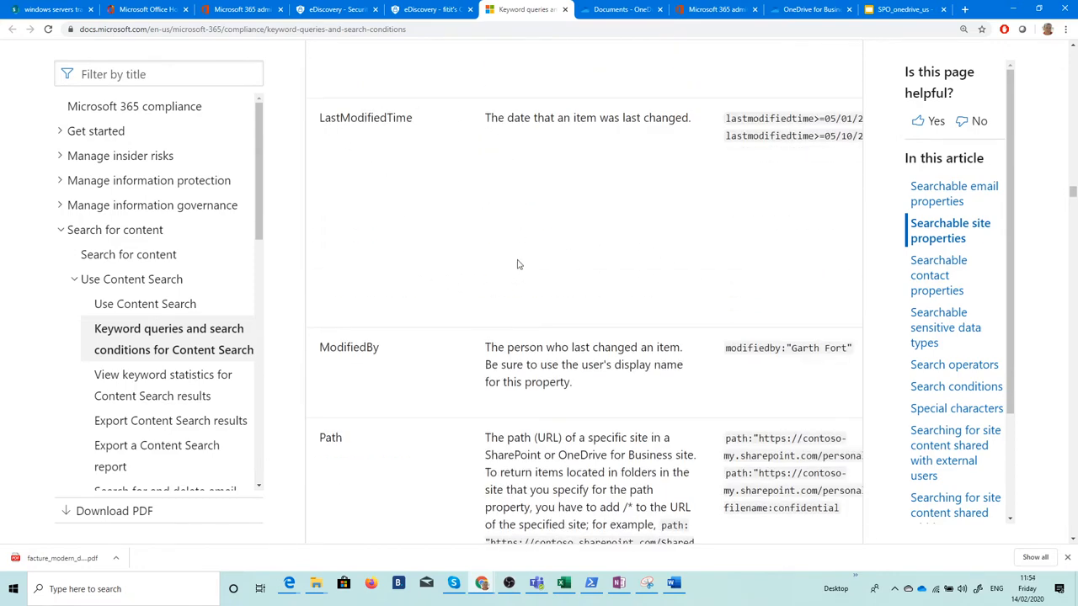
scroll(518, 264, "down", 20)
scroll(512, 278, "down", 4)
scroll(510, 281, "up", 9)
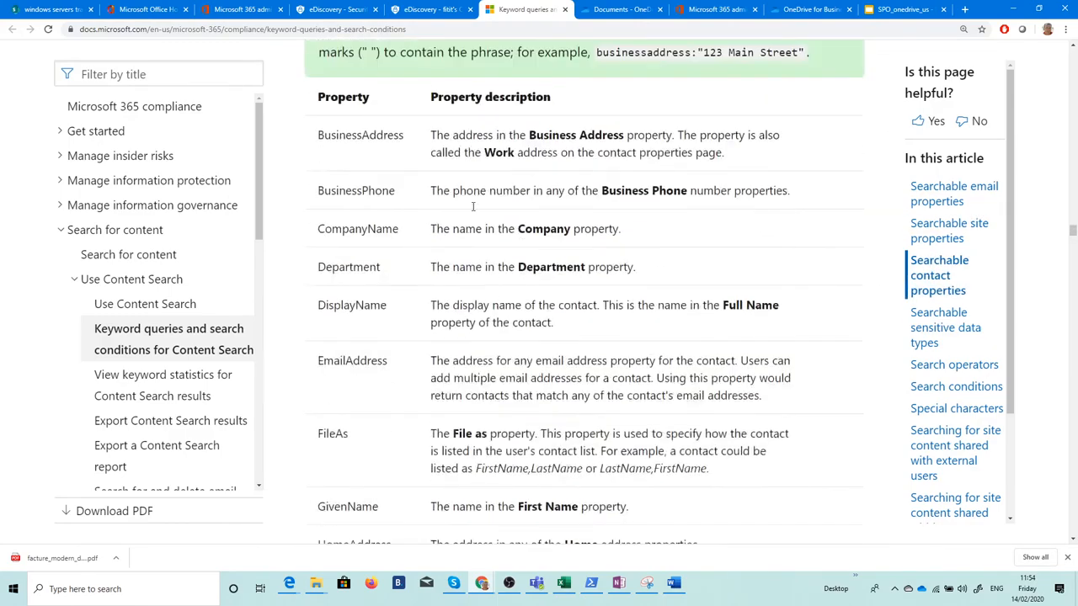
Return to the OneDrive Features slide in the presentation and highlight the data loss prevention (DLP) item
left_click(423, 10)
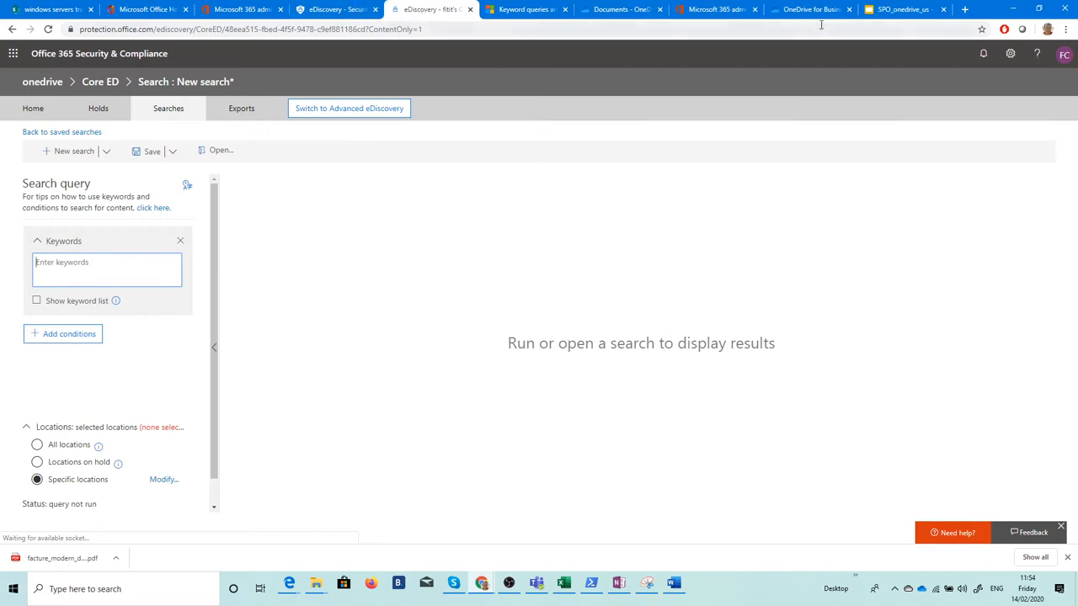
left_click(889, 8)
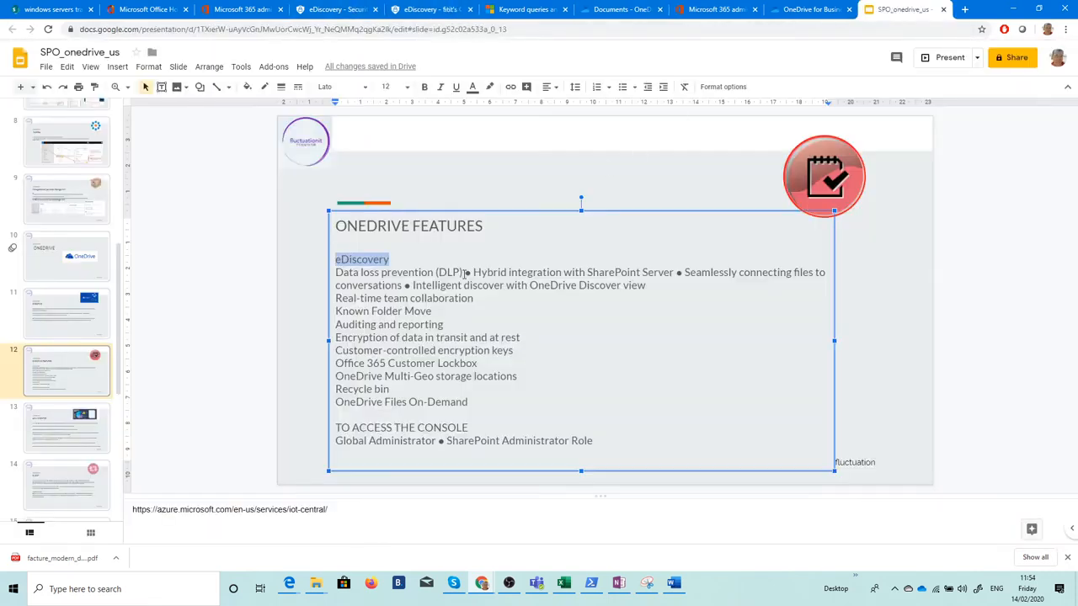
left_click(463, 273)
left_click_drag(370, 272, 448, 270)
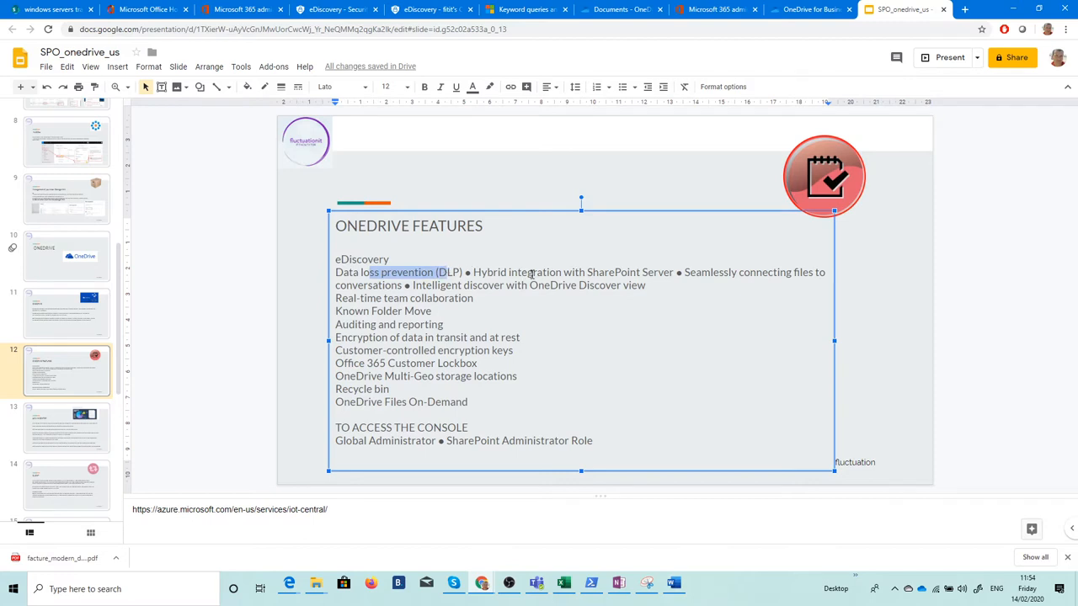
left_click(408, 270)
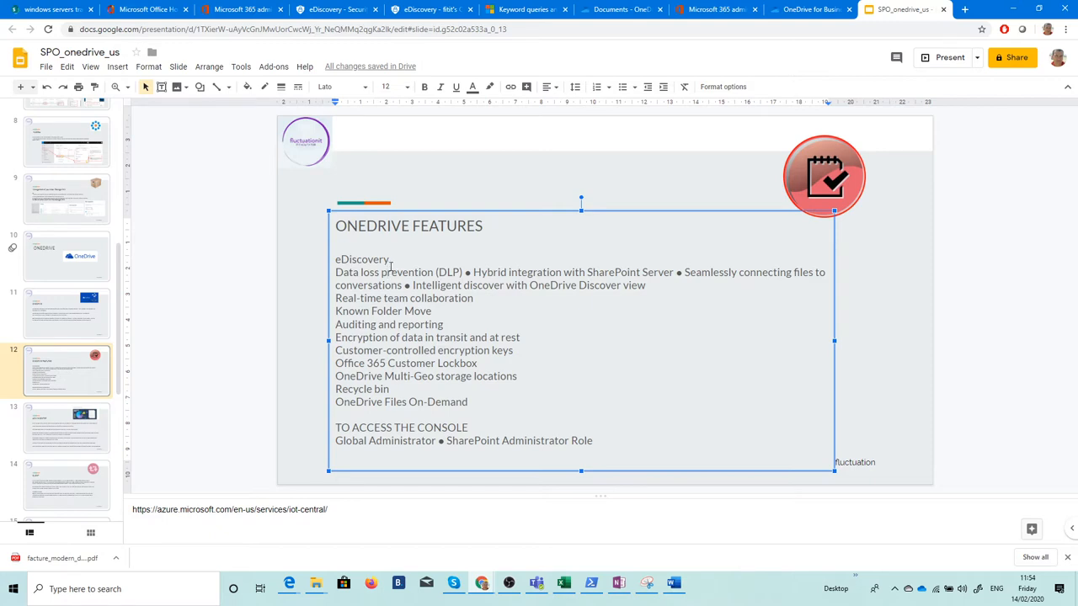
Switch to Office 365 Security & Compliance, open the data loss prevention policies and start creating a new policy
left_click(234, 10)
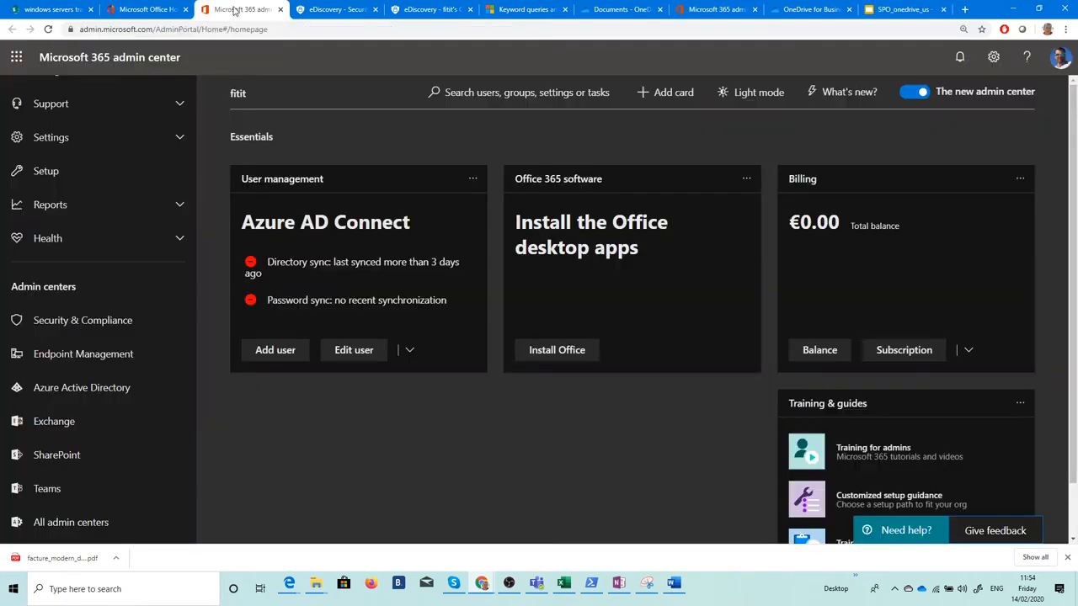
left_click(333, 10)
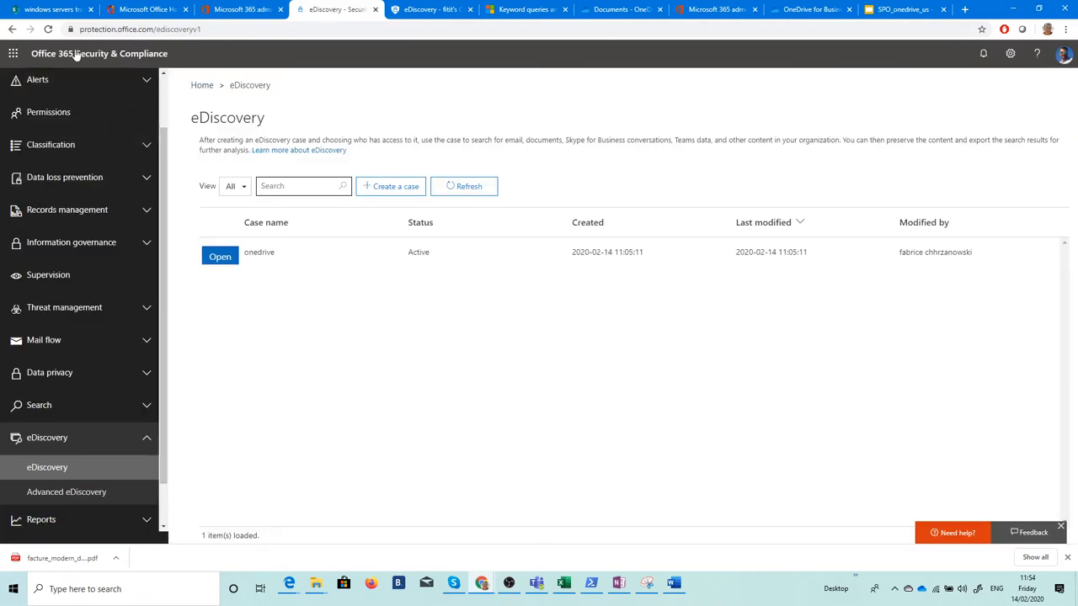
left_click(76, 181)
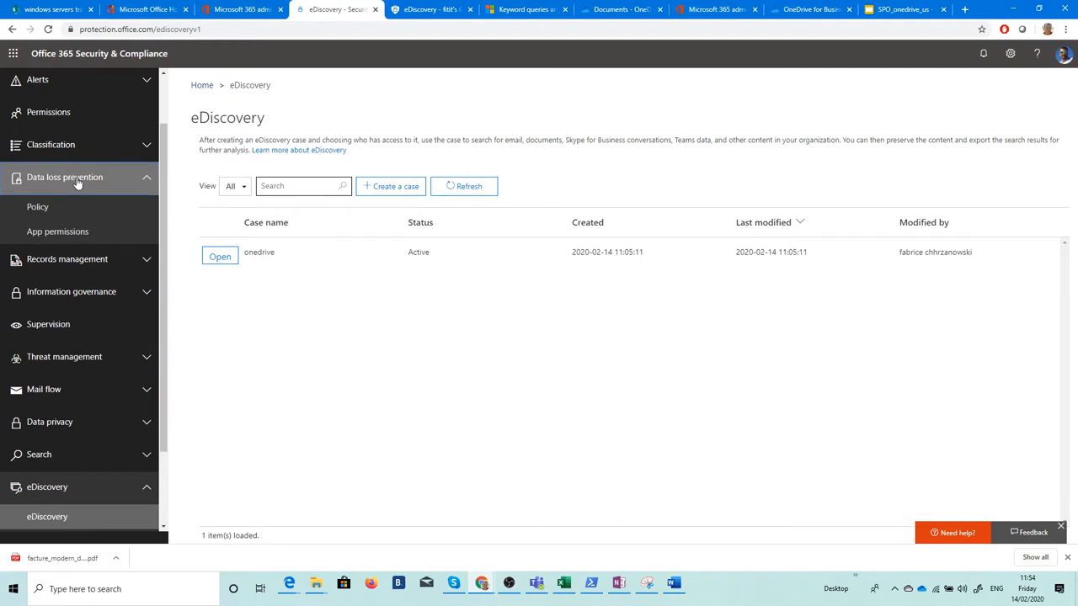
left_click(38, 206)
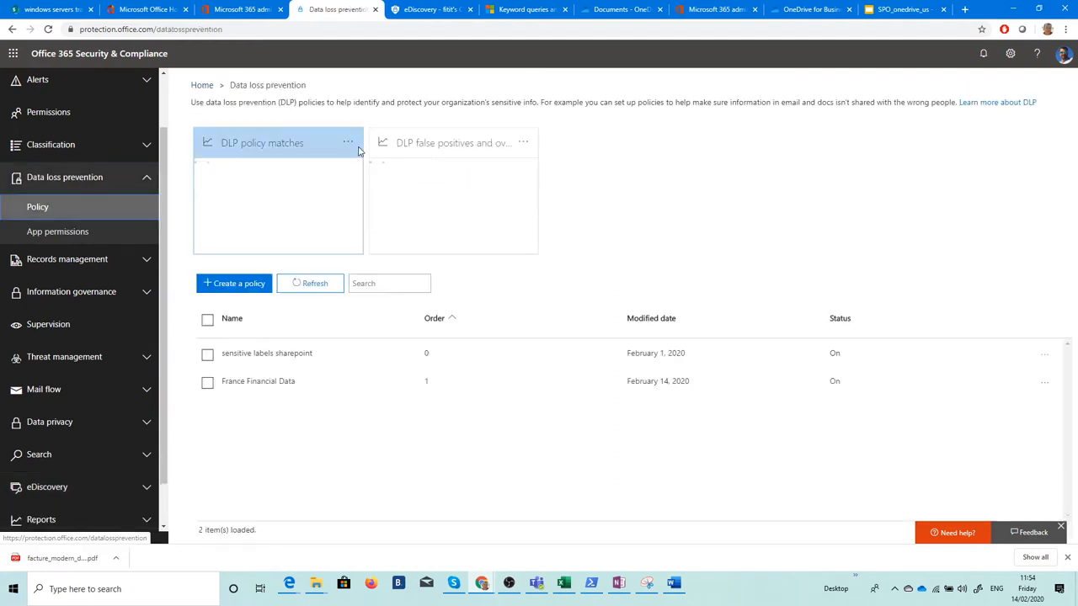
left_click(253, 290)
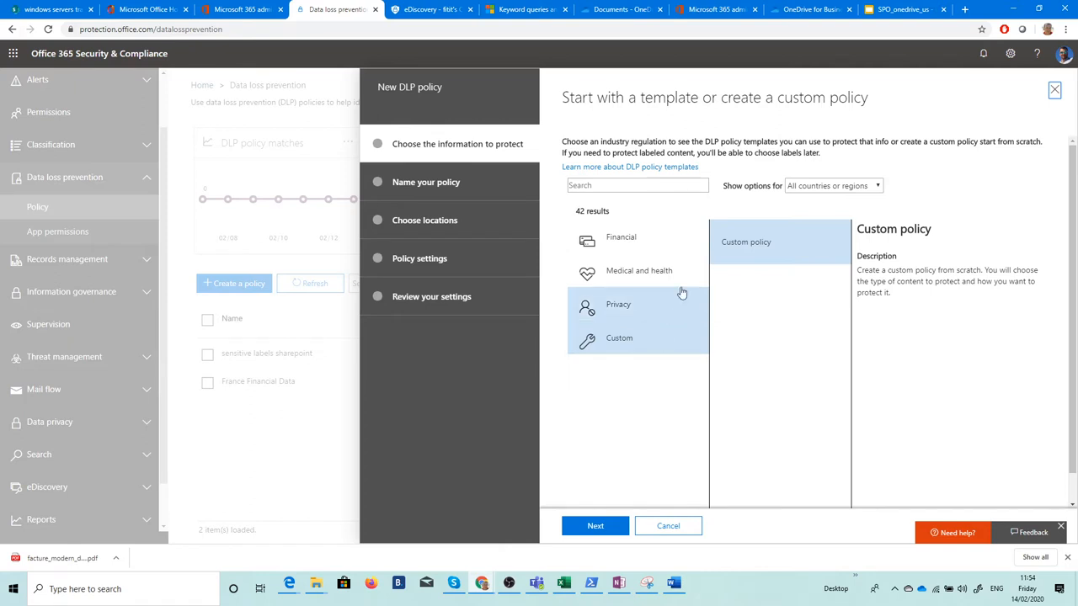
Open the France Financial Data template in the Financial category and examine its description and the information it protects
left_click(635, 241)
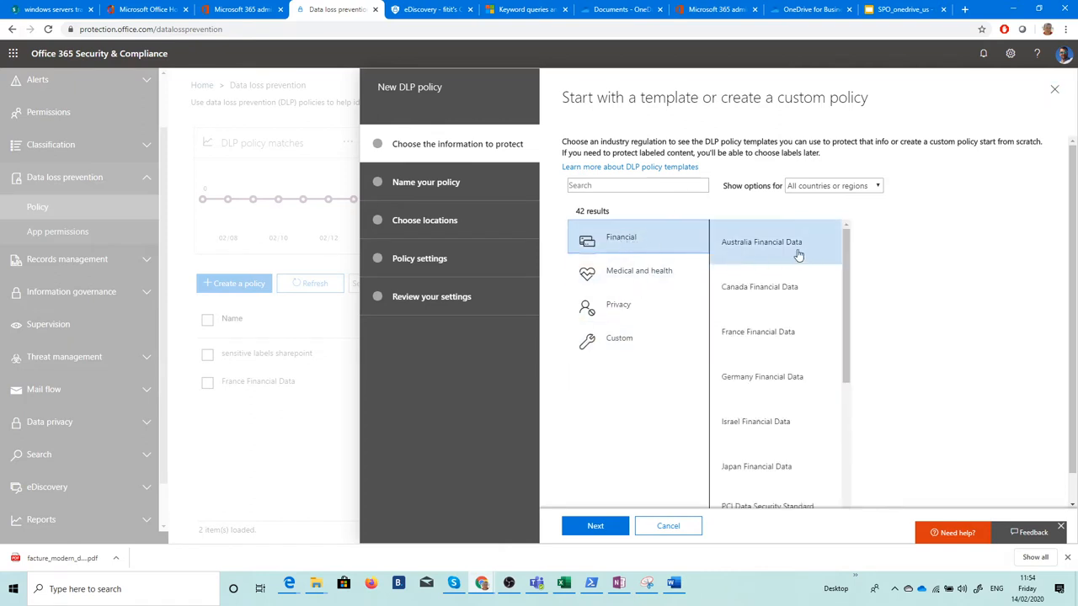
left_click(767, 335)
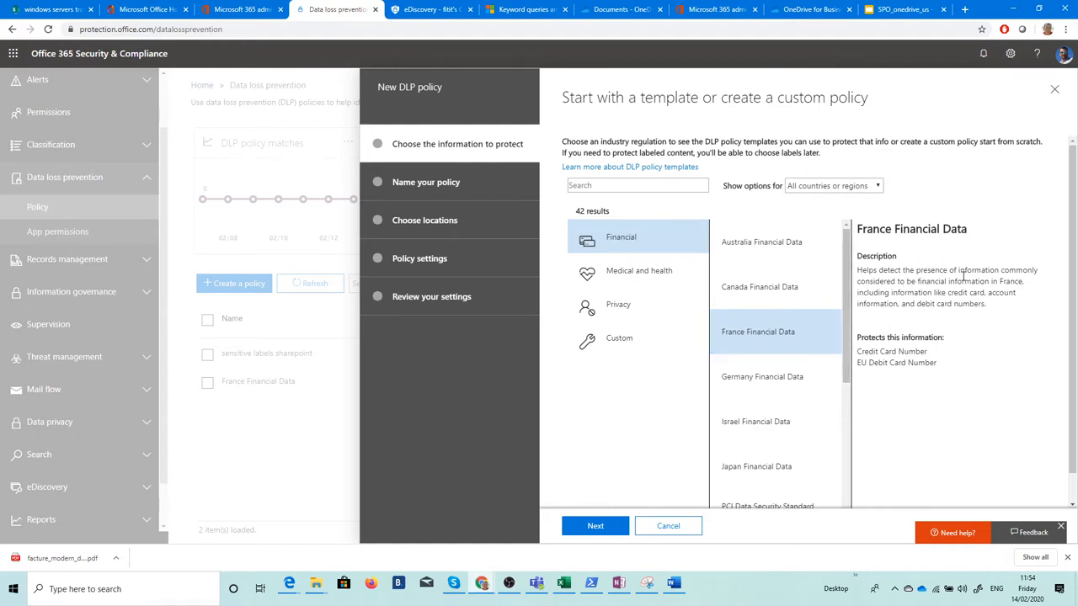
left_click_drag(943, 293, 1006, 293)
left_click_drag(886, 304, 976, 303)
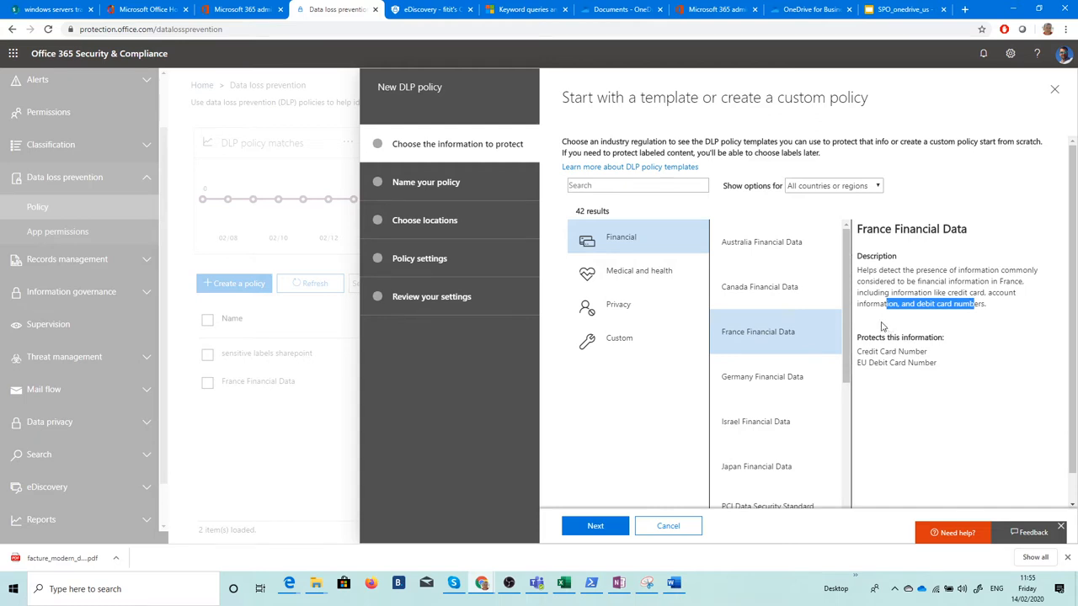
scroll(882, 326, "down", 1)
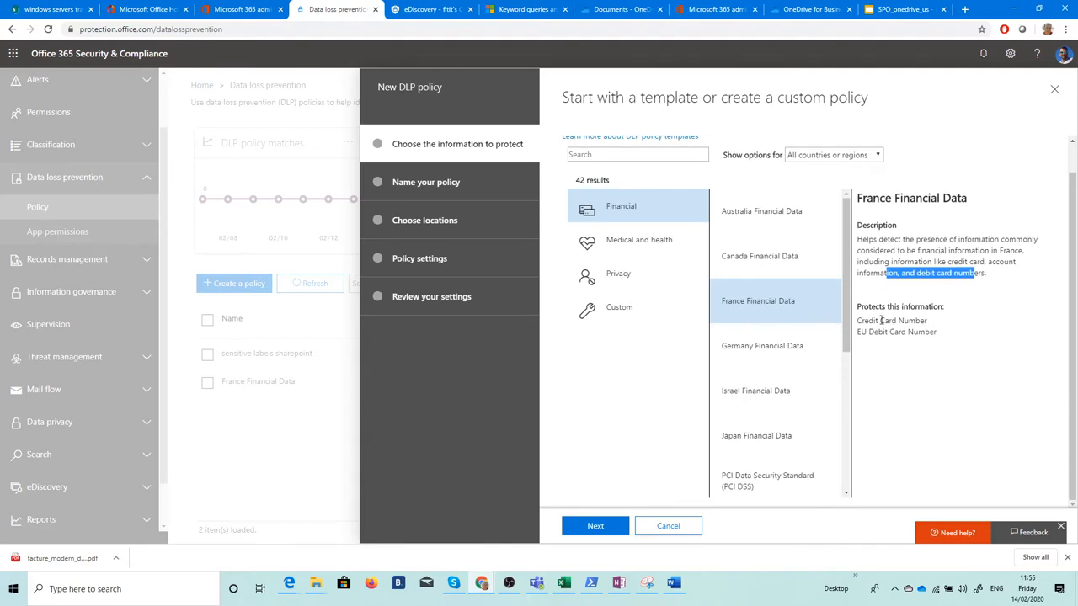
scroll(882, 320, "up", 1)
Filter the templates to United States of America and examine the U.S. financial ones, including FTC Consumer Rules and the Gramm-Leach-Bliley Act
left_click(876, 189)
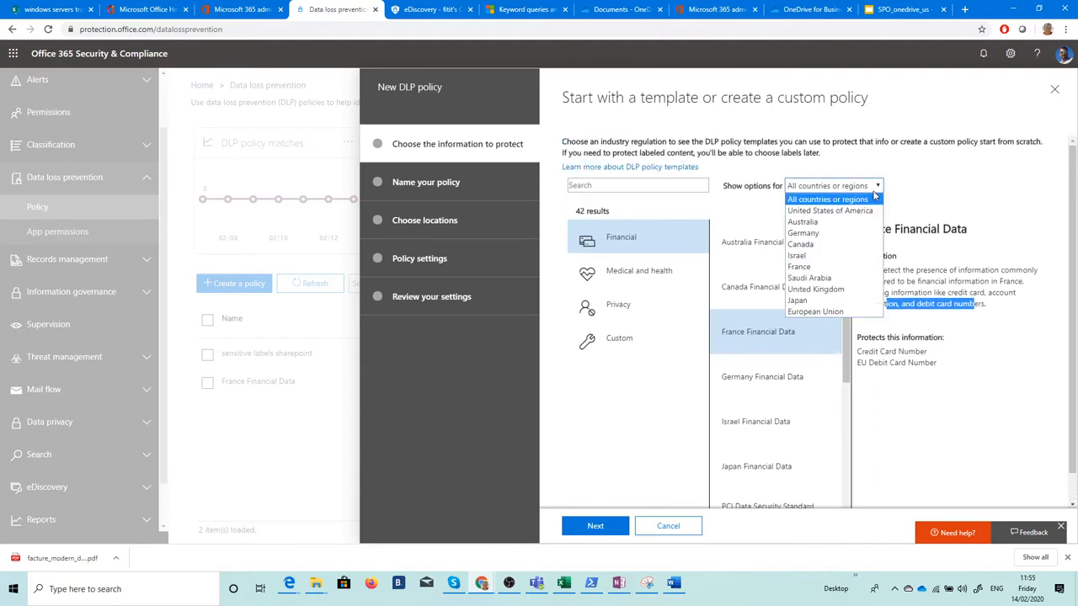
left_click(845, 212)
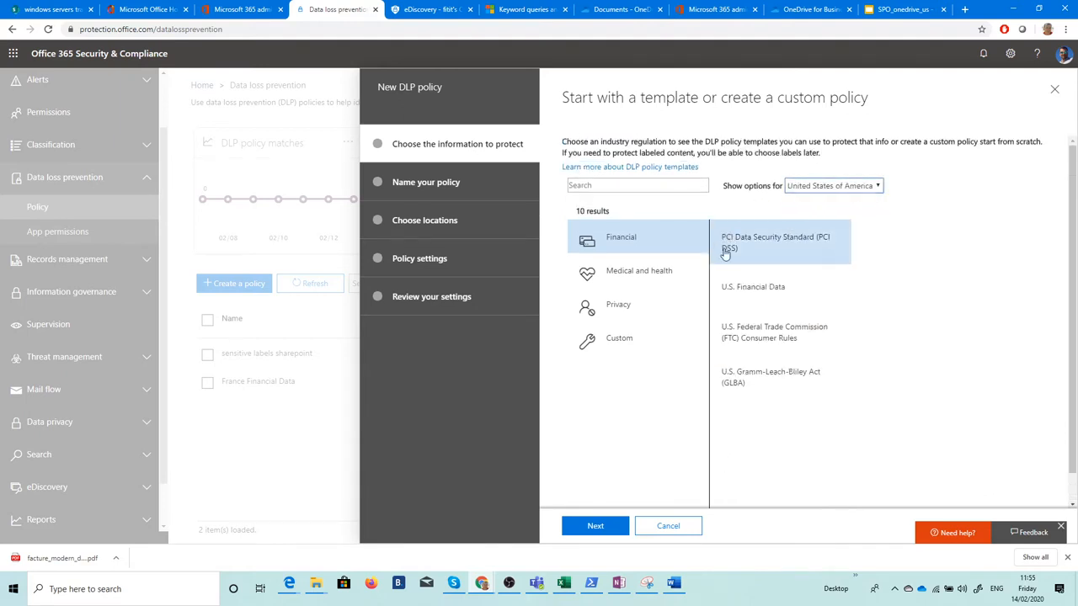
left_click(774, 287)
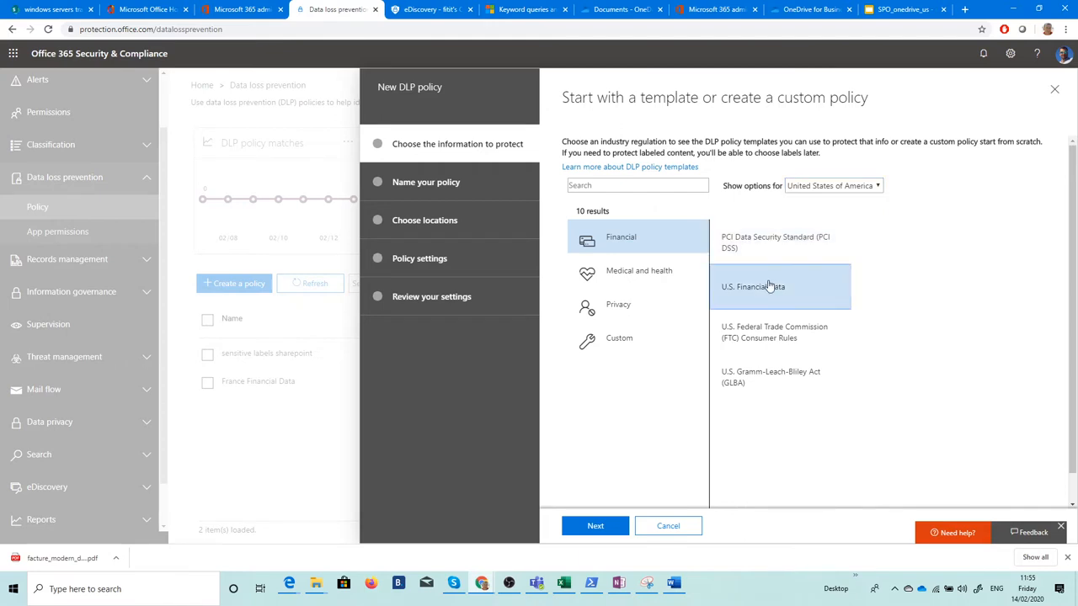
left_click(799, 329)
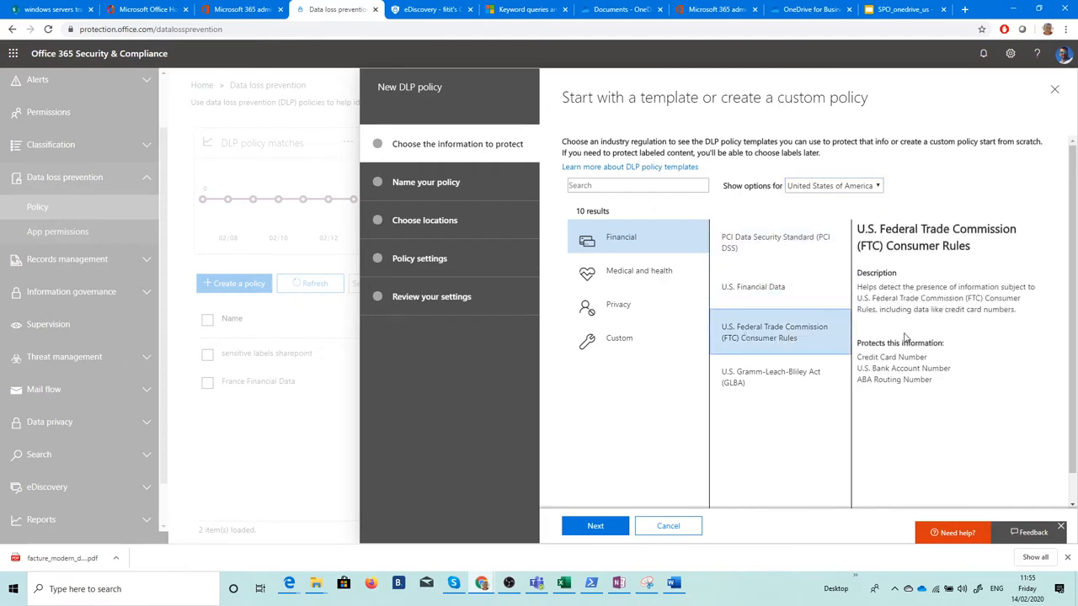
left_click(779, 379)
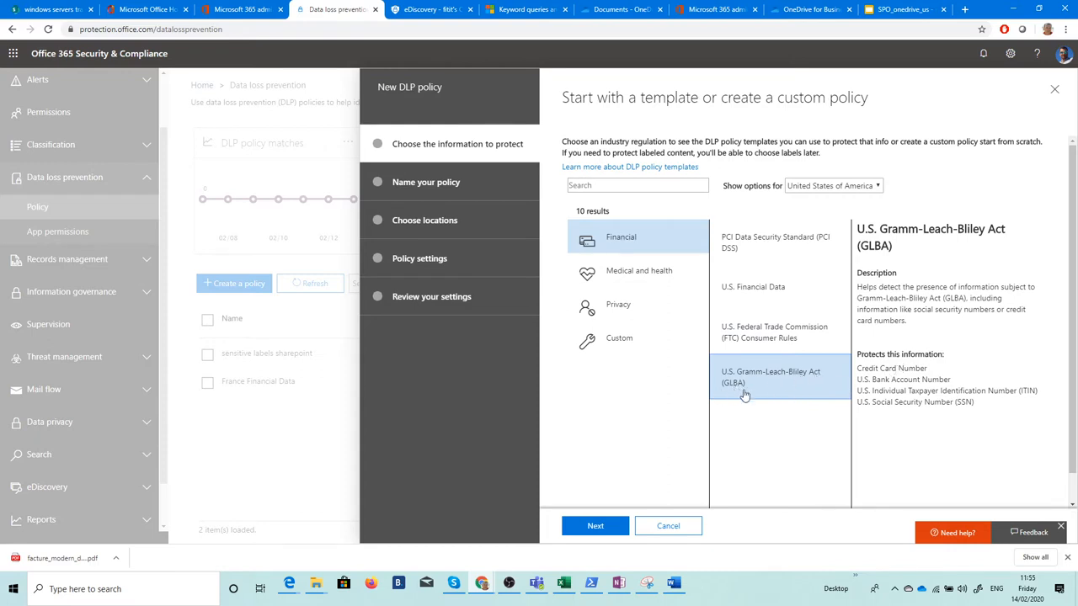
Review the Medical and health, Privacy and Custom template categories for the United States, then return to Financial
left_click(663, 282)
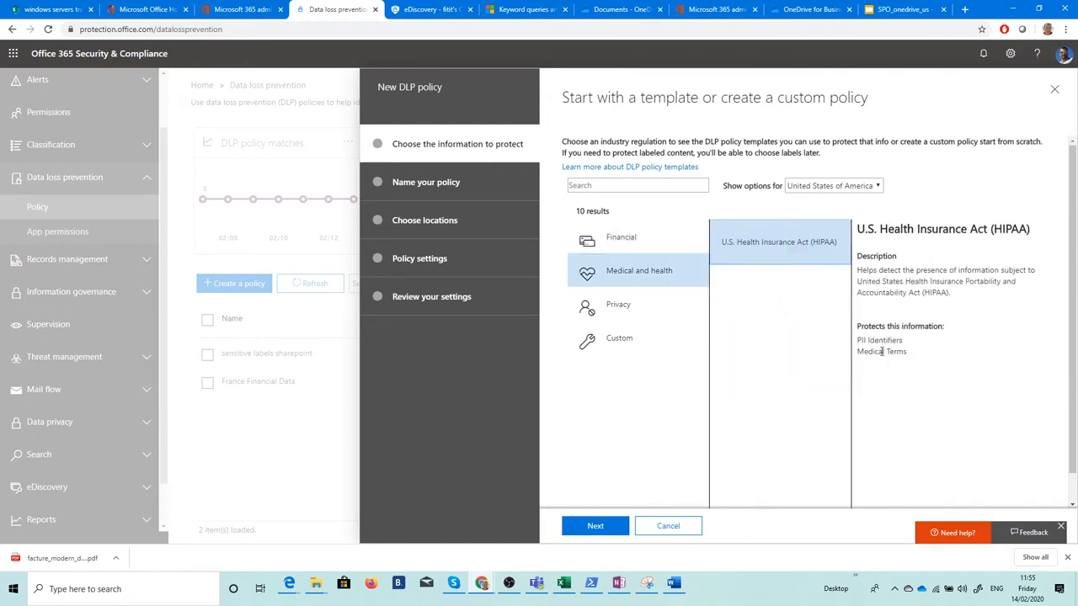
left_click(651, 307)
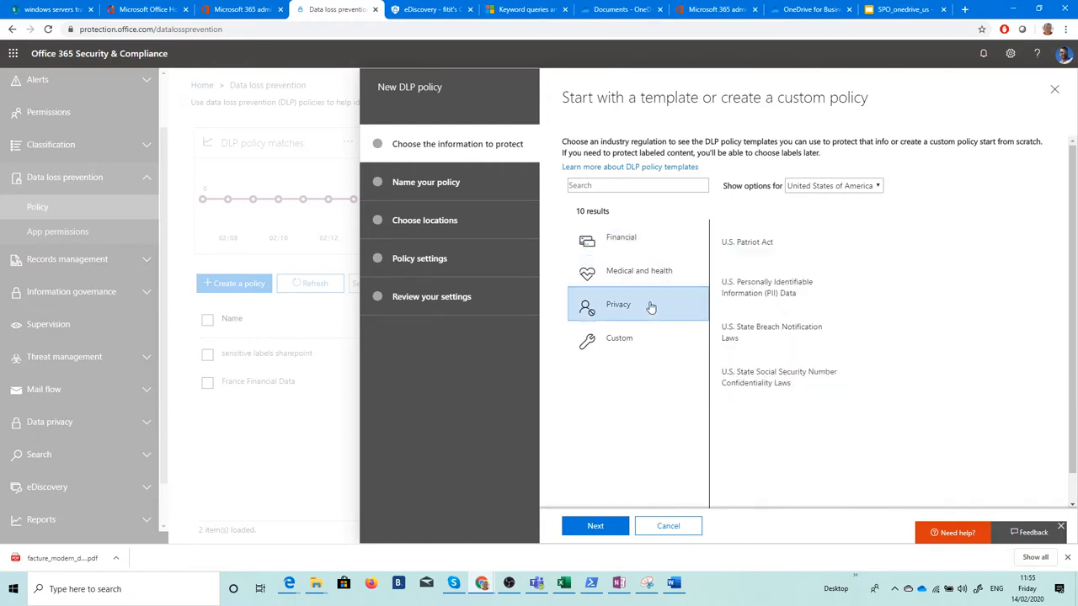
left_click(619, 345)
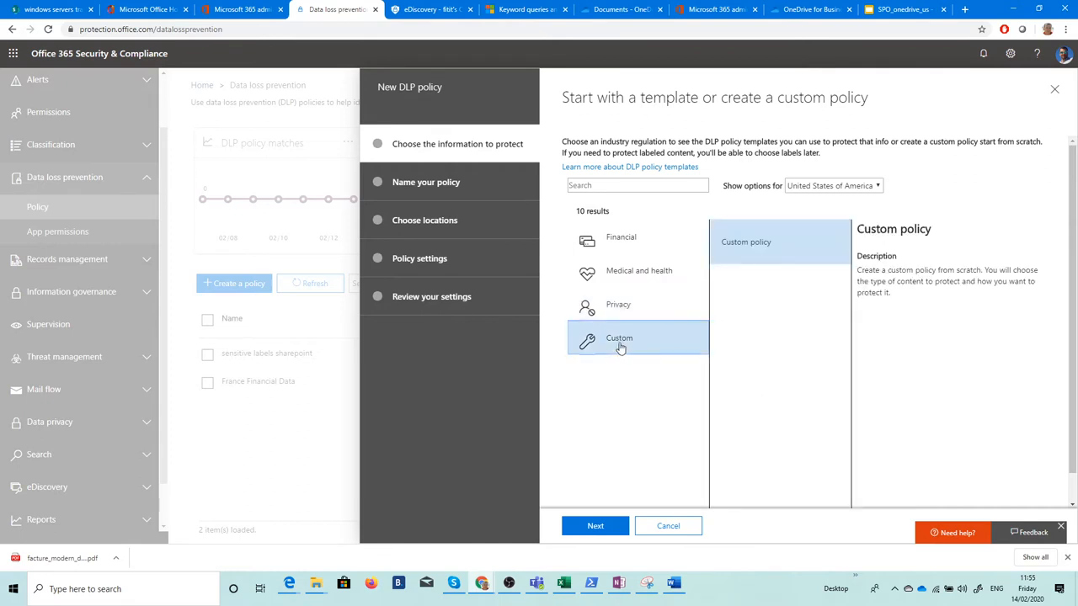
left_click(611, 241)
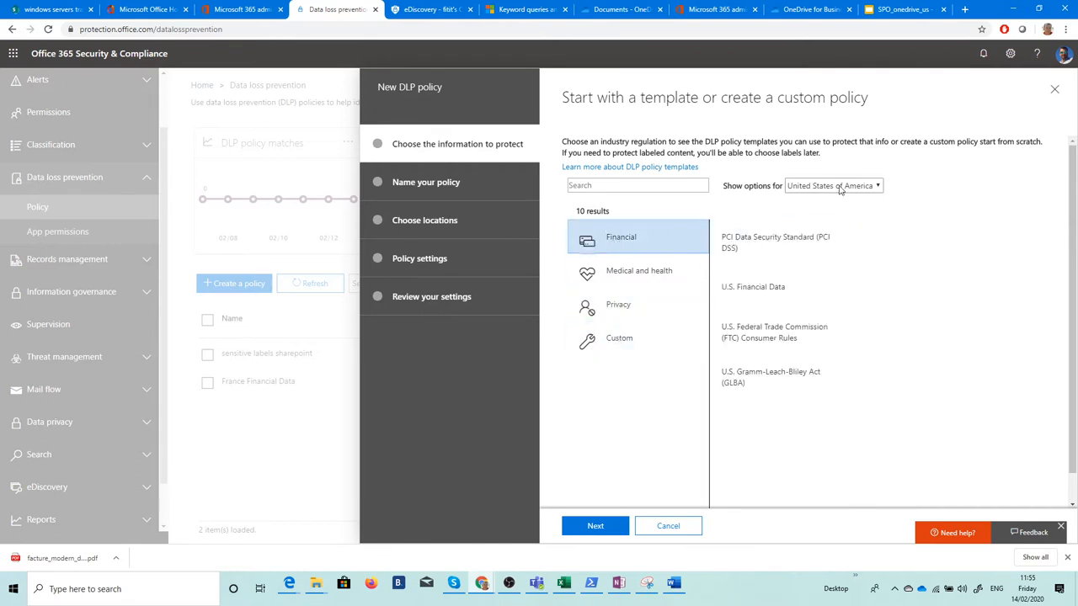
Try to continue the policy wizard with only the Financial category chosen for United States of America, then cancel the wizard
left_click(593, 528)
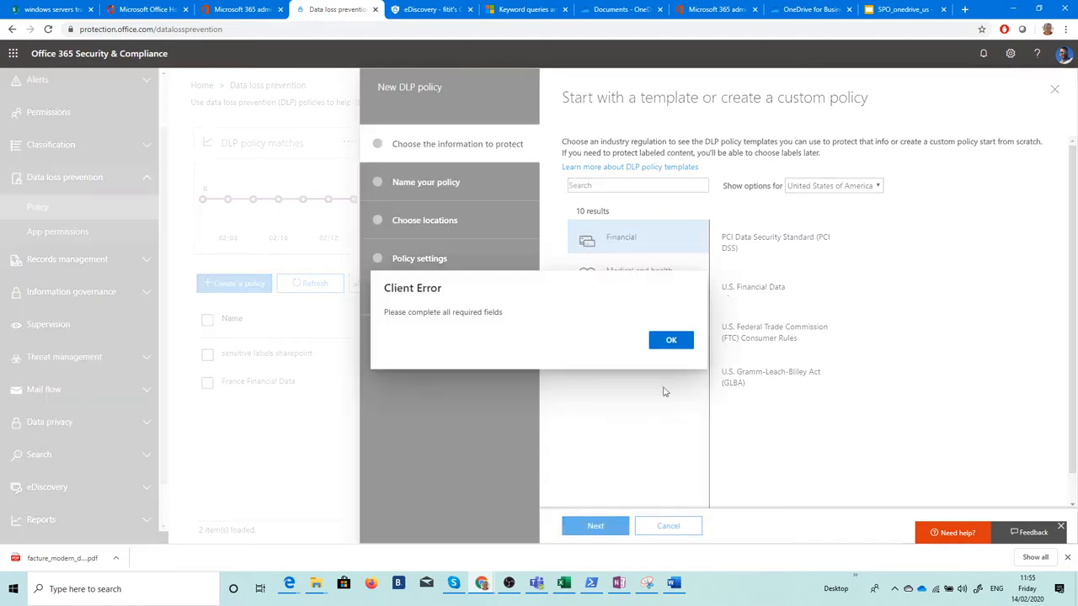
left_click(672, 339)
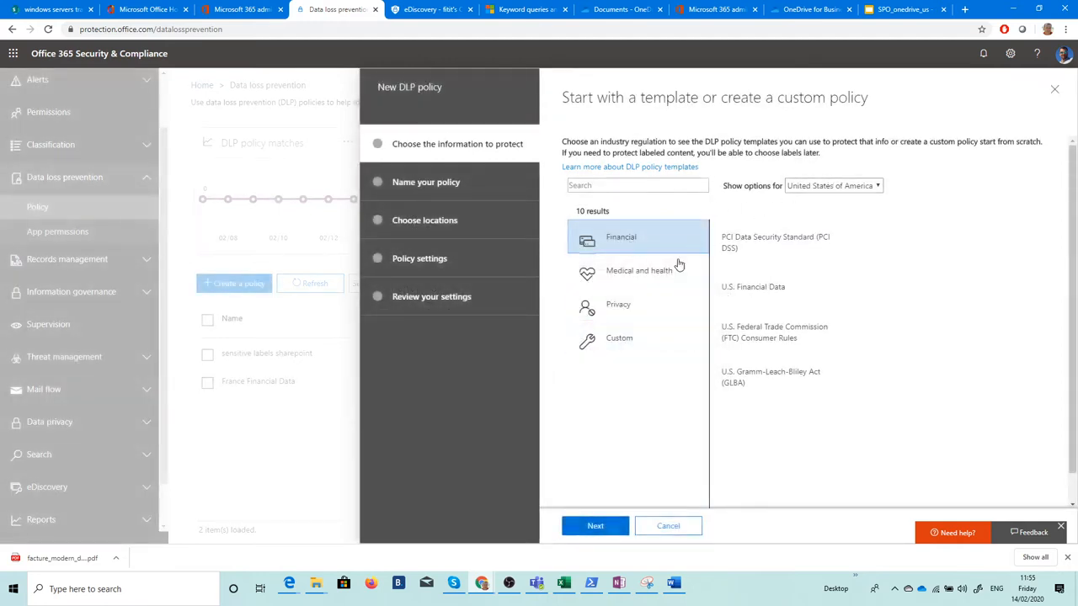
left_click(614, 526)
left_click(678, 341)
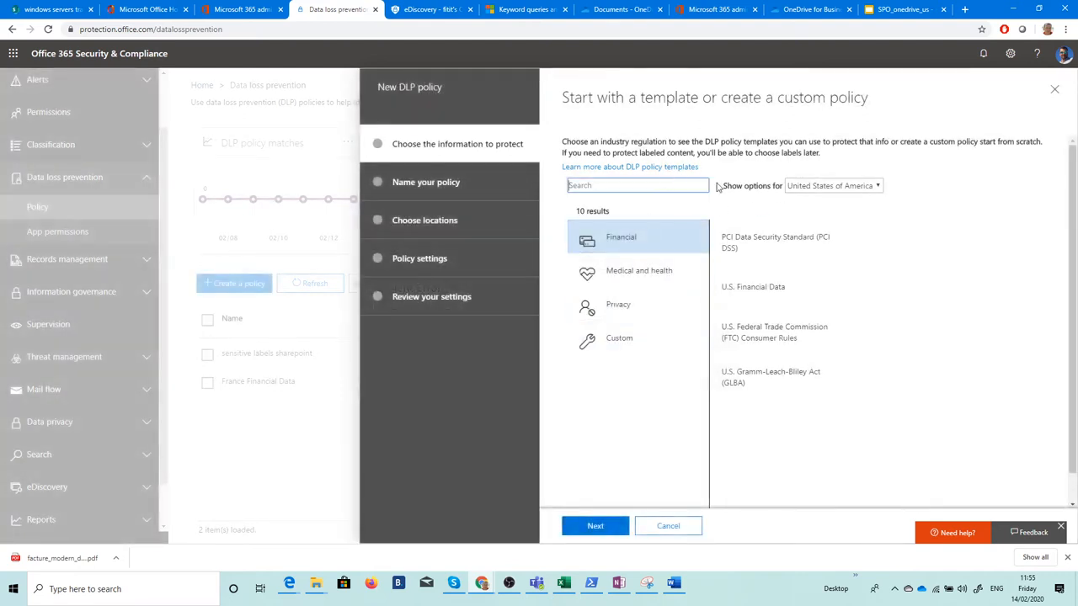
left_click(832, 186)
left_click(826, 210)
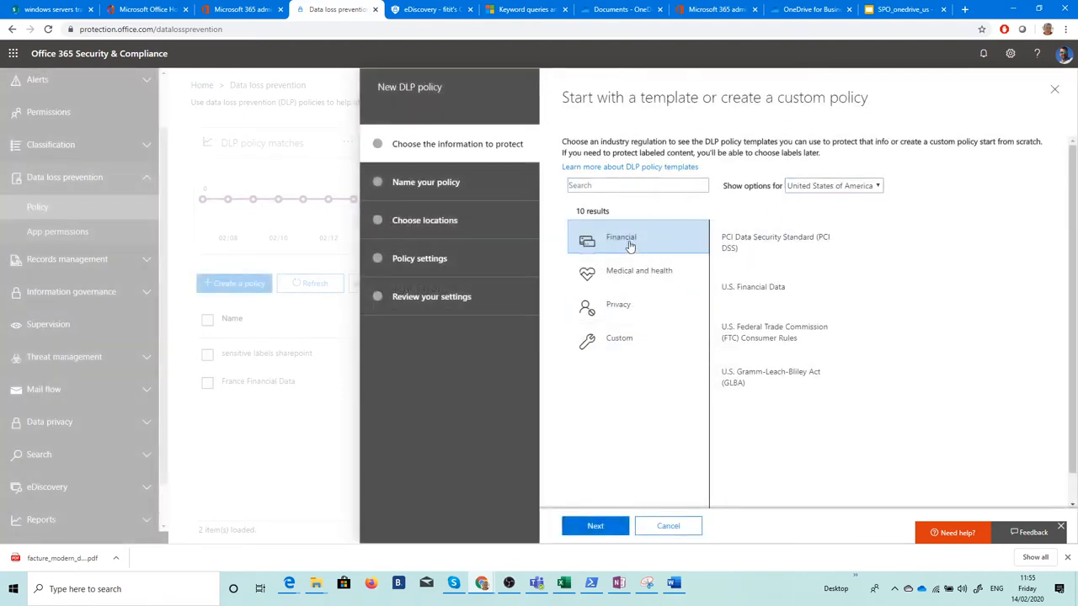
left_click(637, 274)
left_click(633, 308)
left_click(630, 241)
left_click(593, 526)
left_click(671, 339)
left_click(1050, 90)
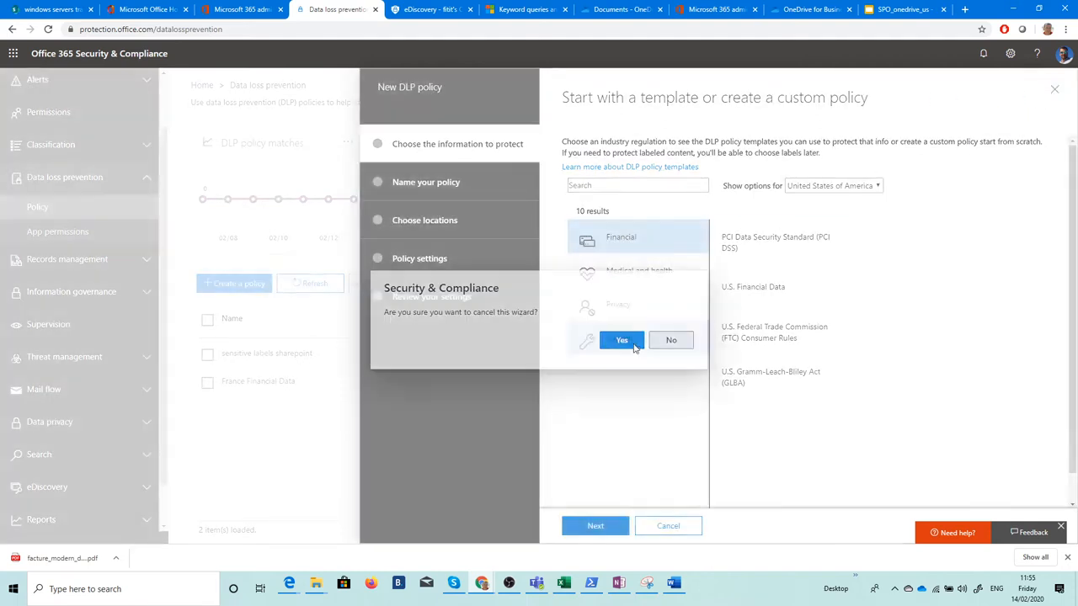
left_click(621, 339)
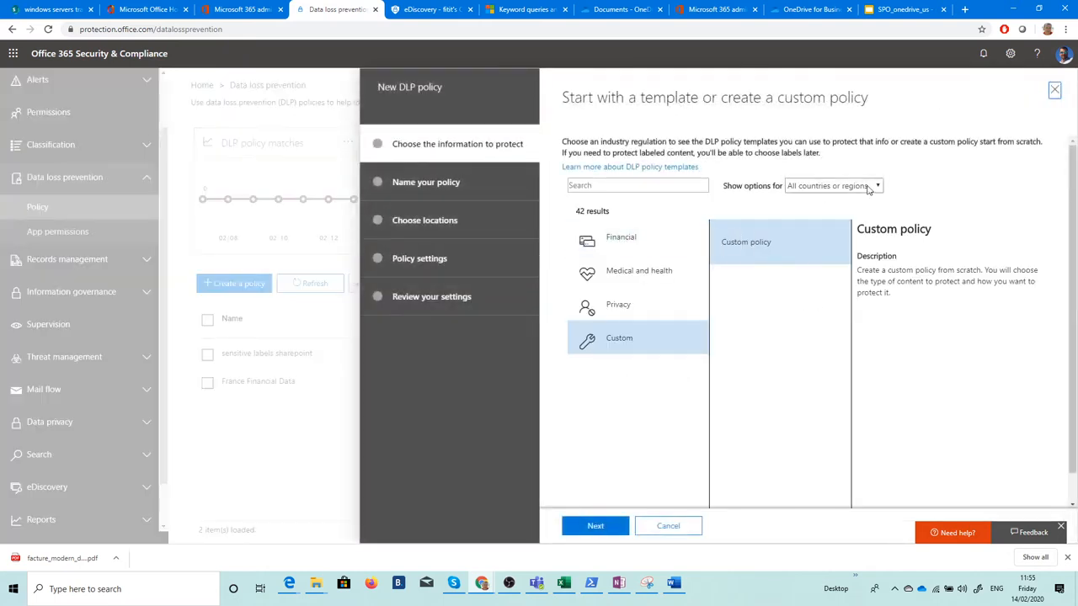
Base a new DLP policy on the Financial template U.S. Federal Trade Commission (FTC) Consumer Rules and accept its suggested name
left_click(642, 234)
left_click(606, 527)
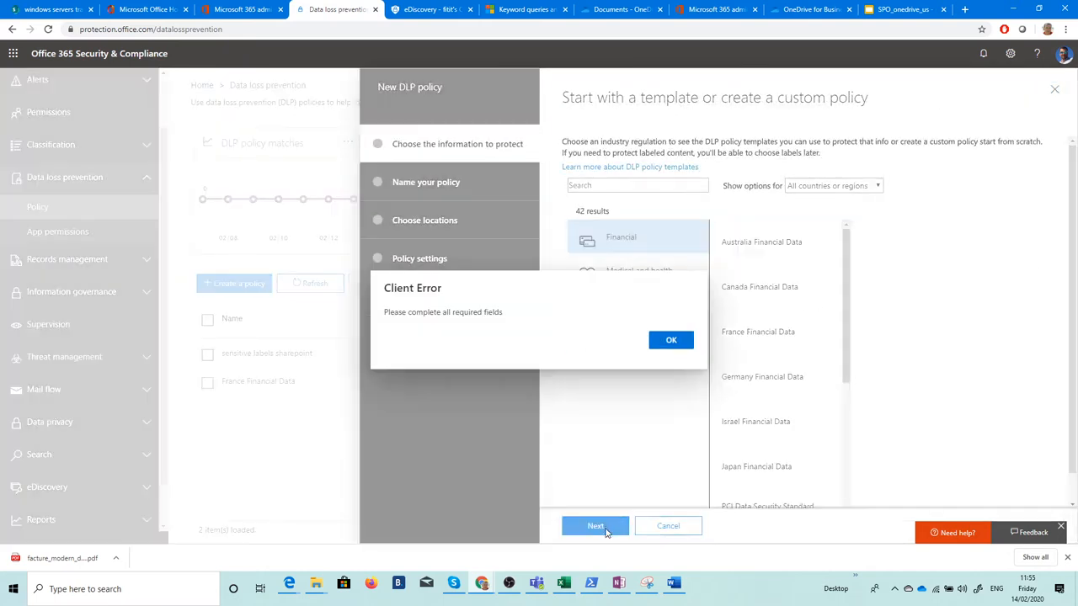
left_click(677, 341)
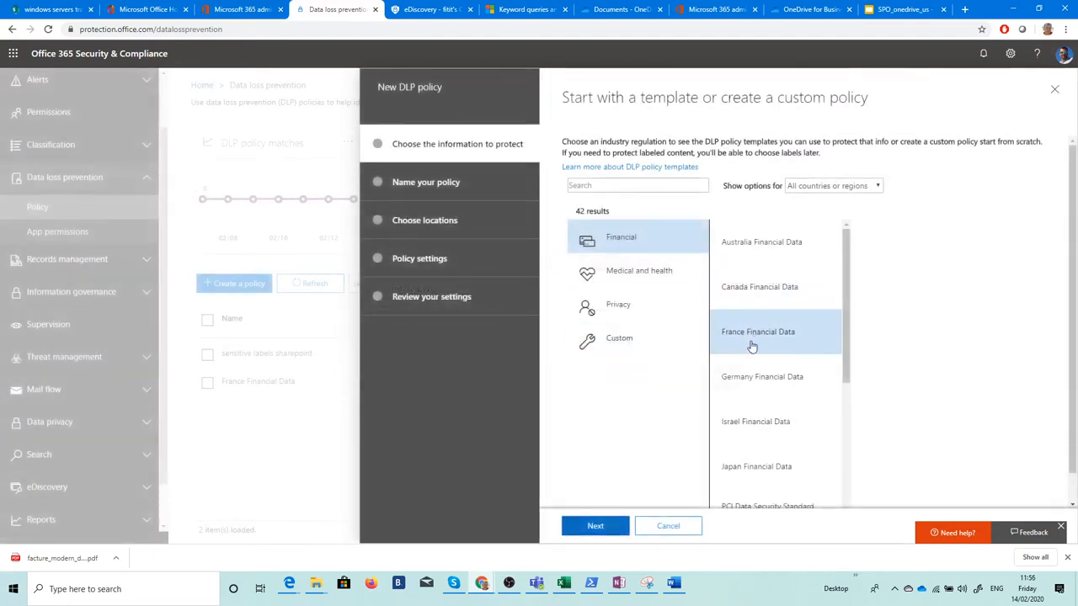
scroll(770, 298, "down", 3)
scroll(771, 296, "down", 1)
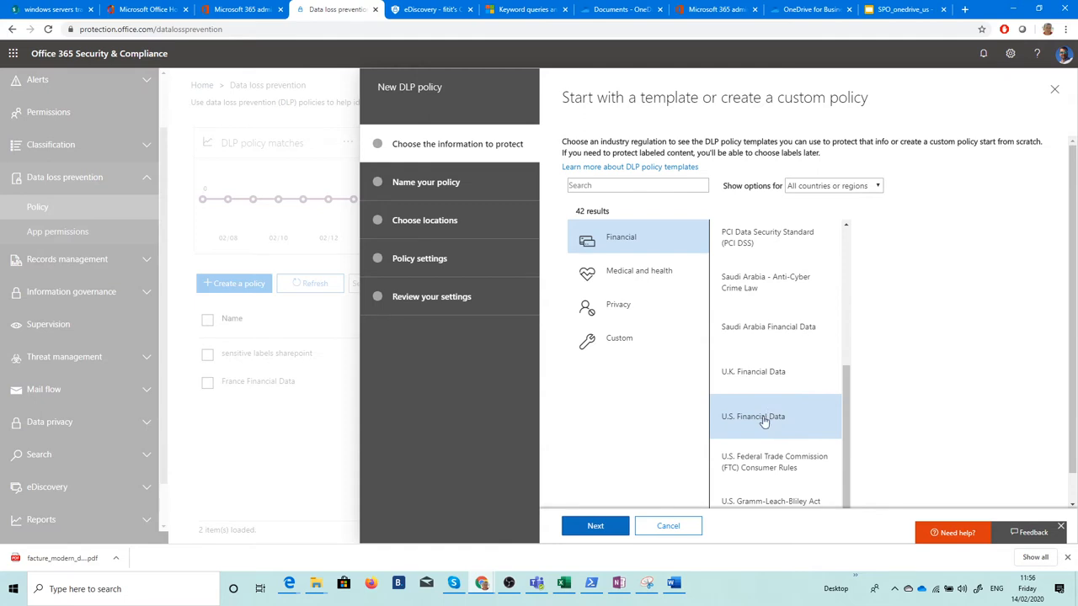
left_click(753, 461)
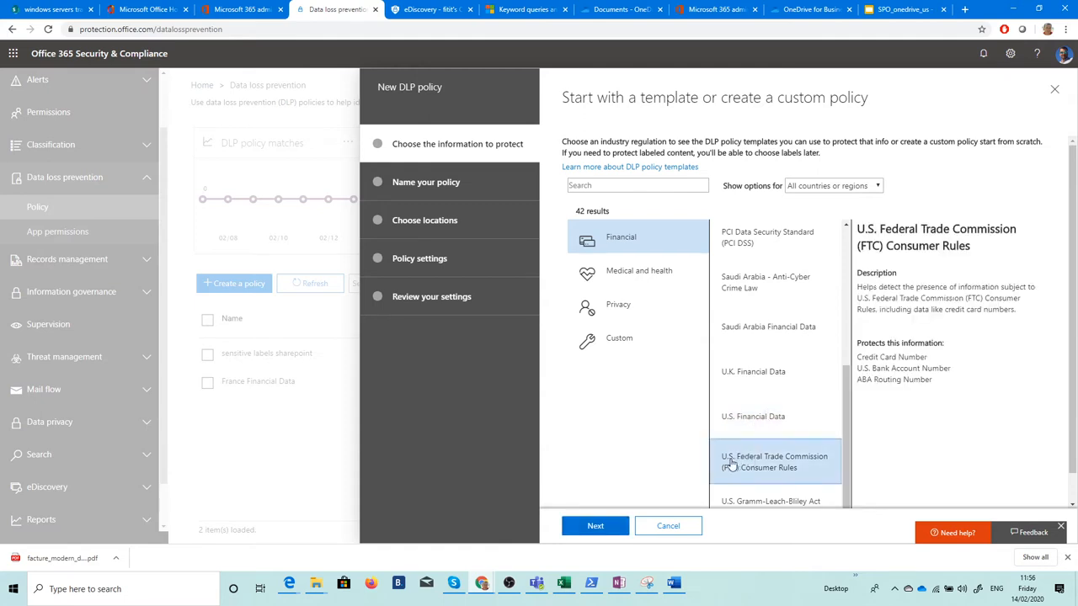
left_click(603, 531)
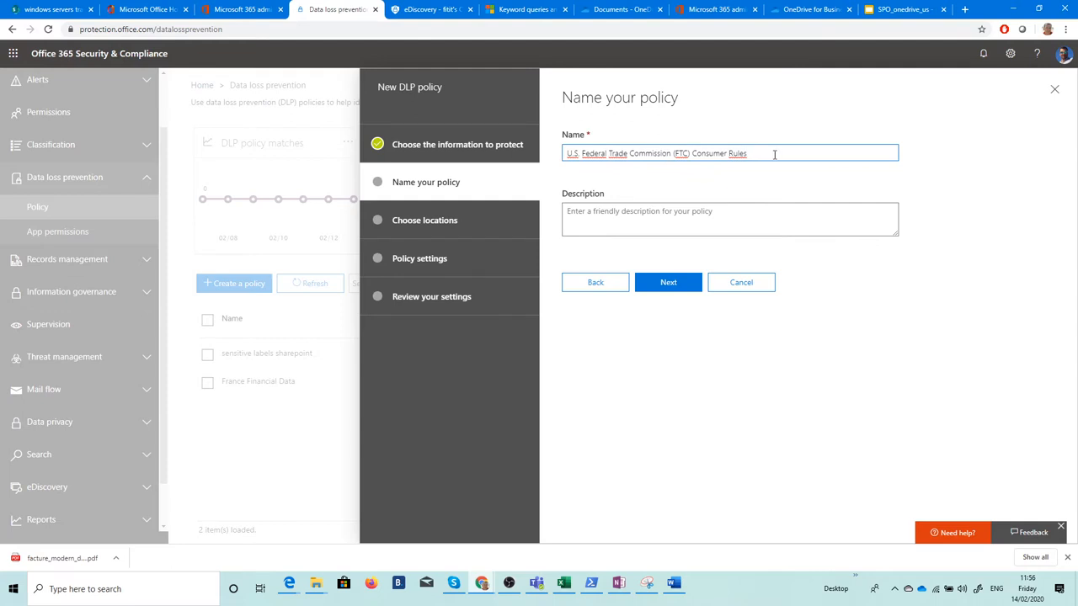
left_click(667, 282)
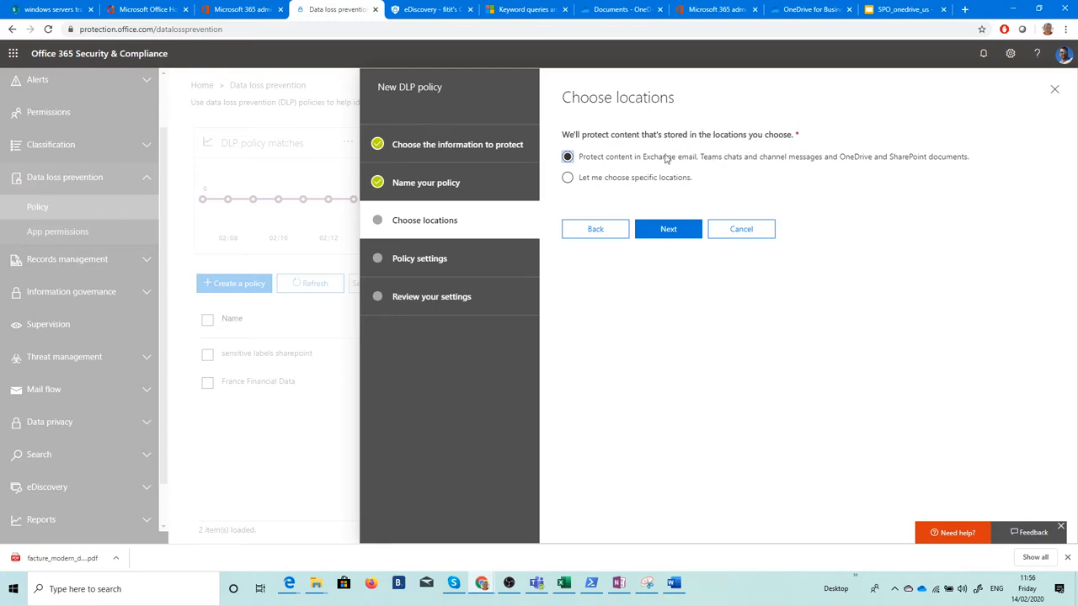
Choose specific policy locations, turning off Exchange email, SharePoint sites and Teams messages so only OneDrive accounts are protected
left_click_drag(662, 157, 879, 158)
left_click(735, 160)
left_click(619, 178)
left_click(665, 228)
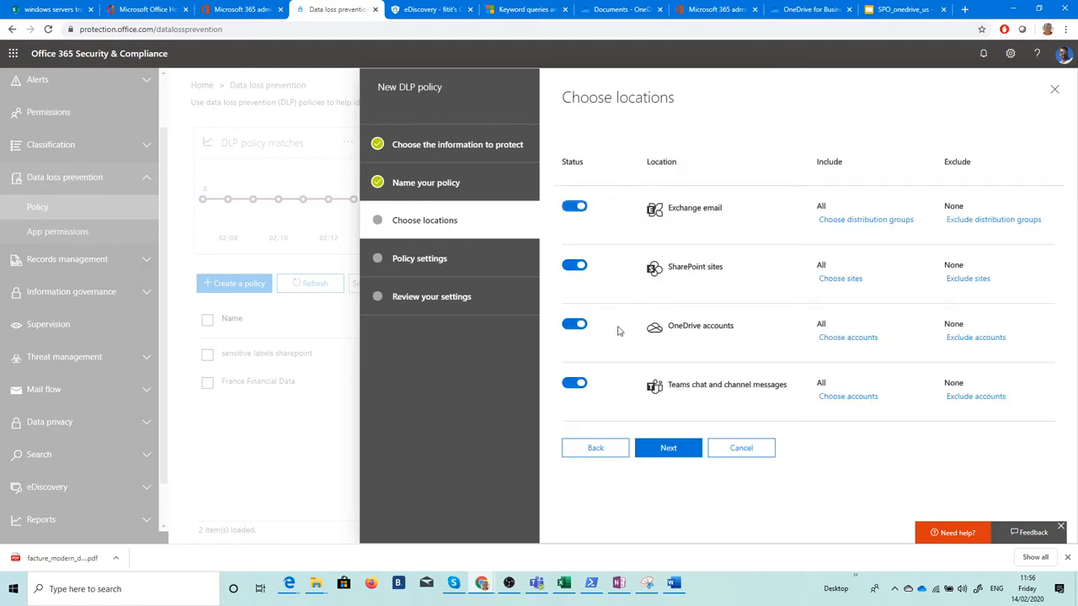
left_click(575, 207)
left_click(571, 267)
left_click(574, 385)
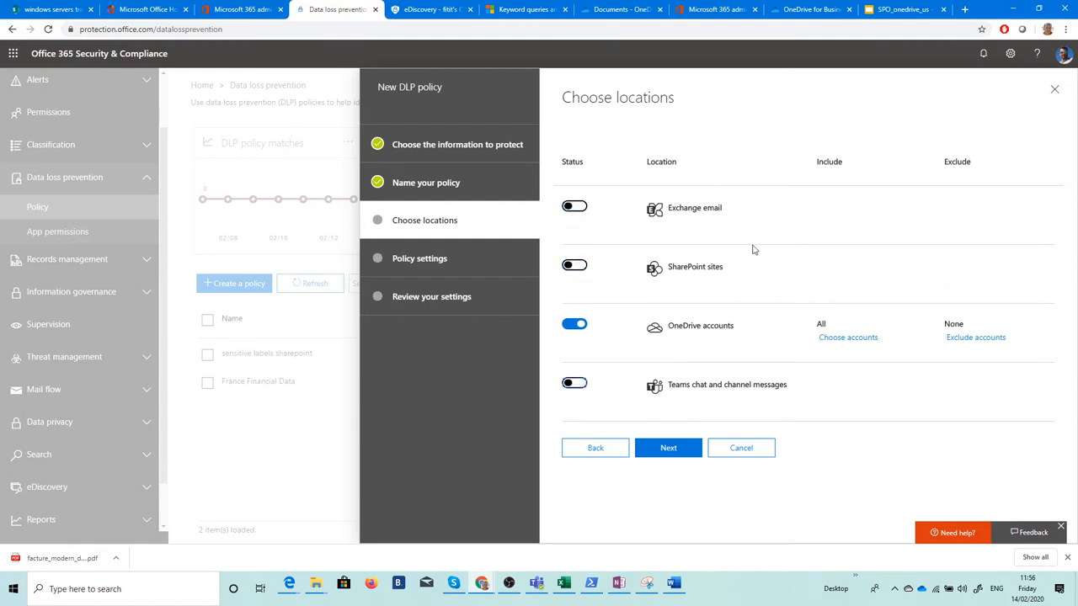
left_click(681, 449)
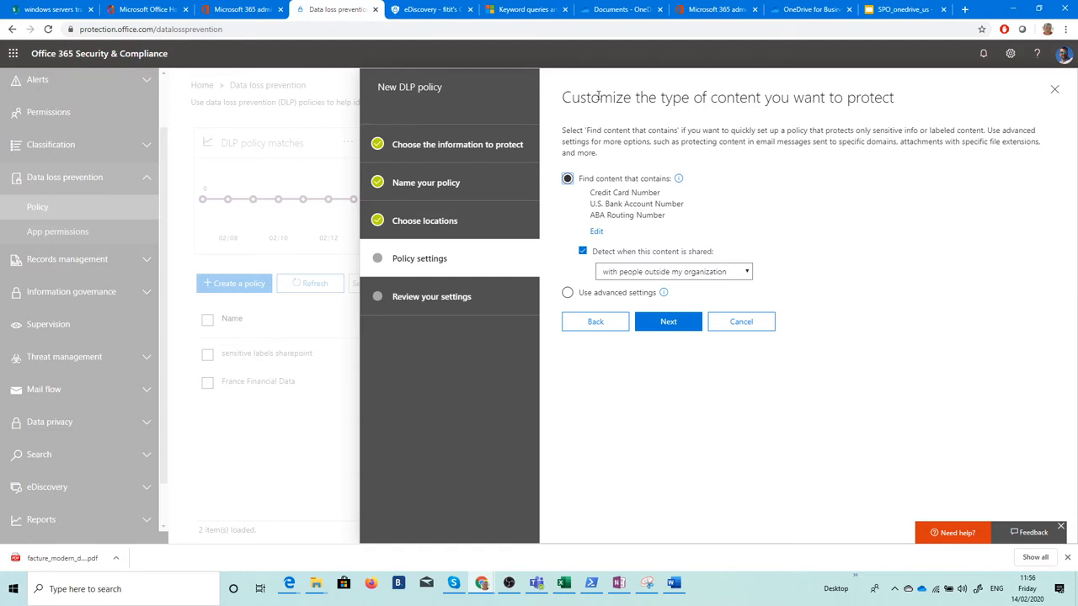
Set the policy to detect content shared with people outside my organization and continue to the sensitive-info actions
left_click_drag(805, 98, 874, 99)
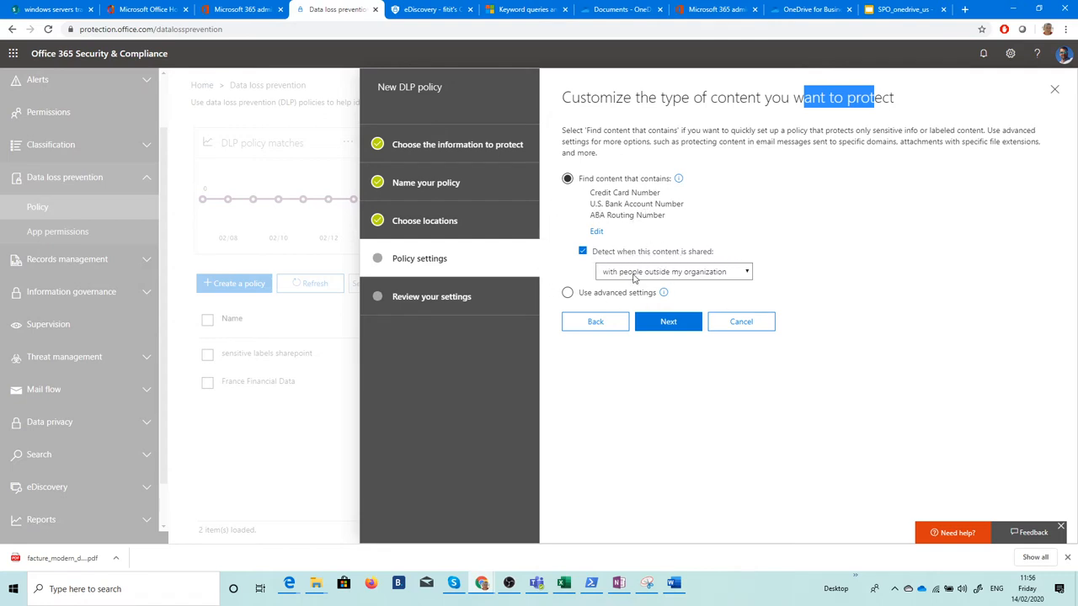
left_click(720, 274)
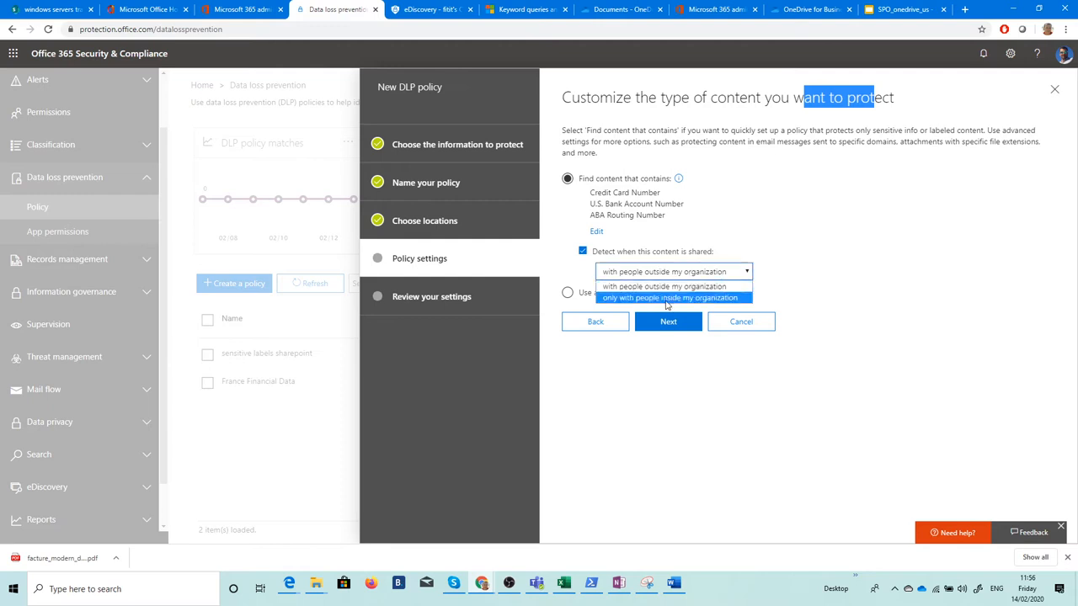
left_click(664, 299)
left_click(674, 272)
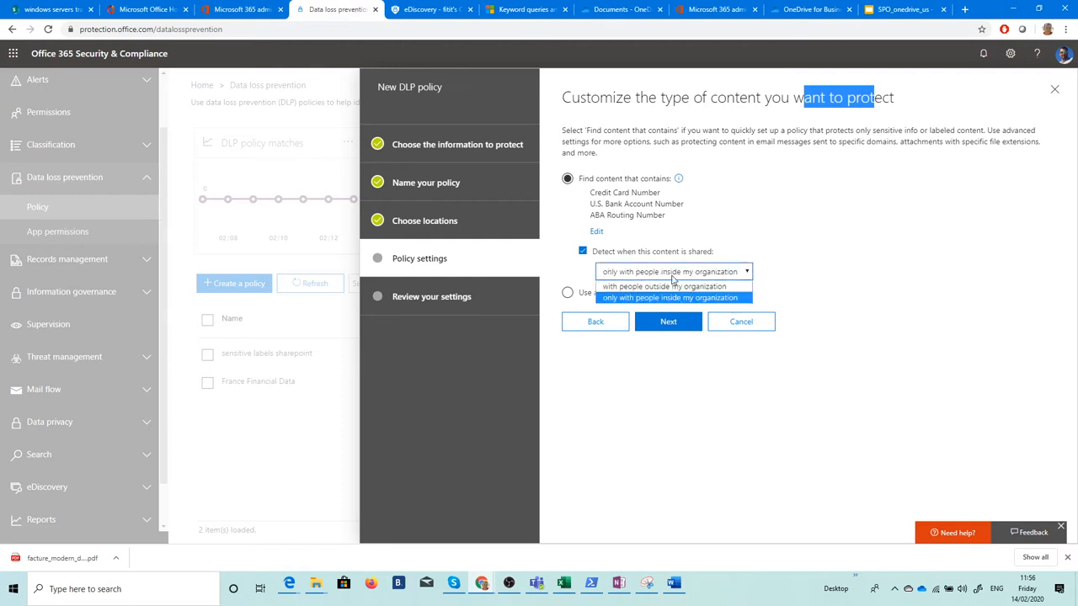
left_click(687, 284)
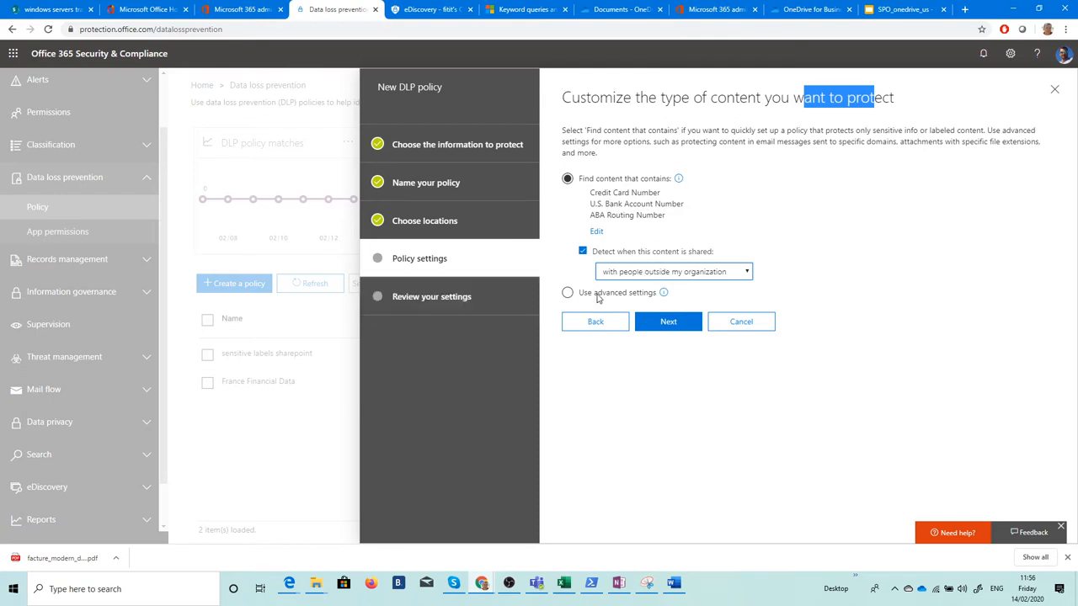
left_click(668, 321)
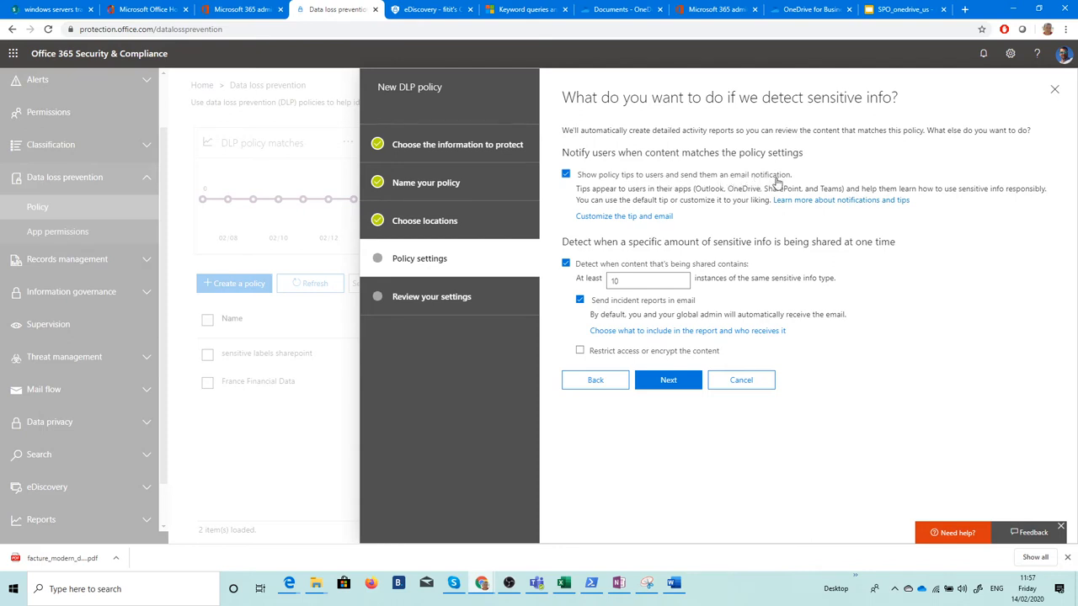
Customize the policy's notification email text as "WARNING THIS INFORMATION IS PROTECTED" and accept the notification settings
left_click(642, 215)
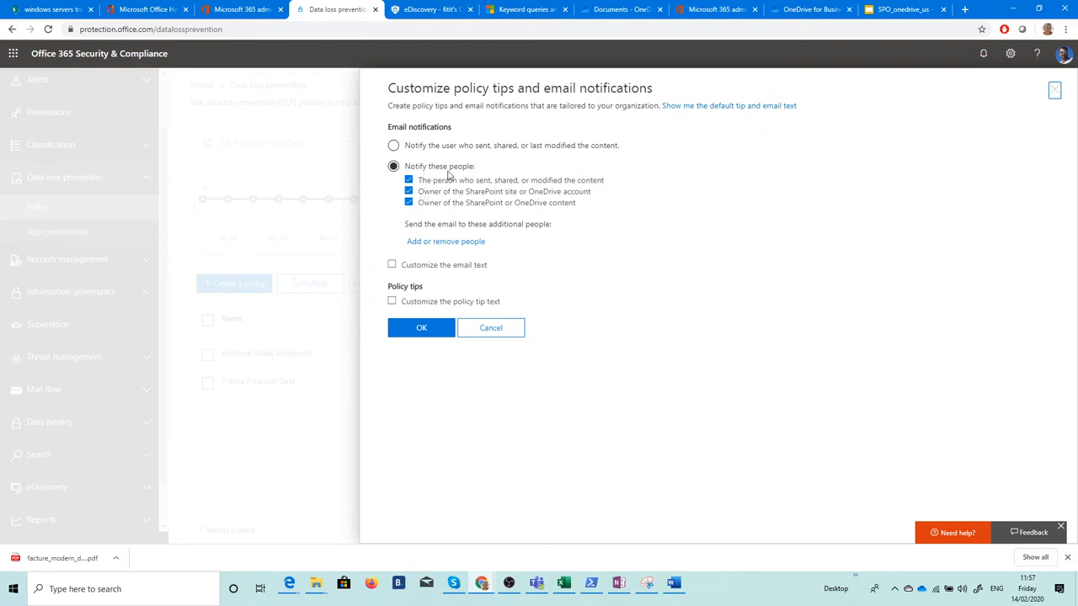
left_click(446, 269)
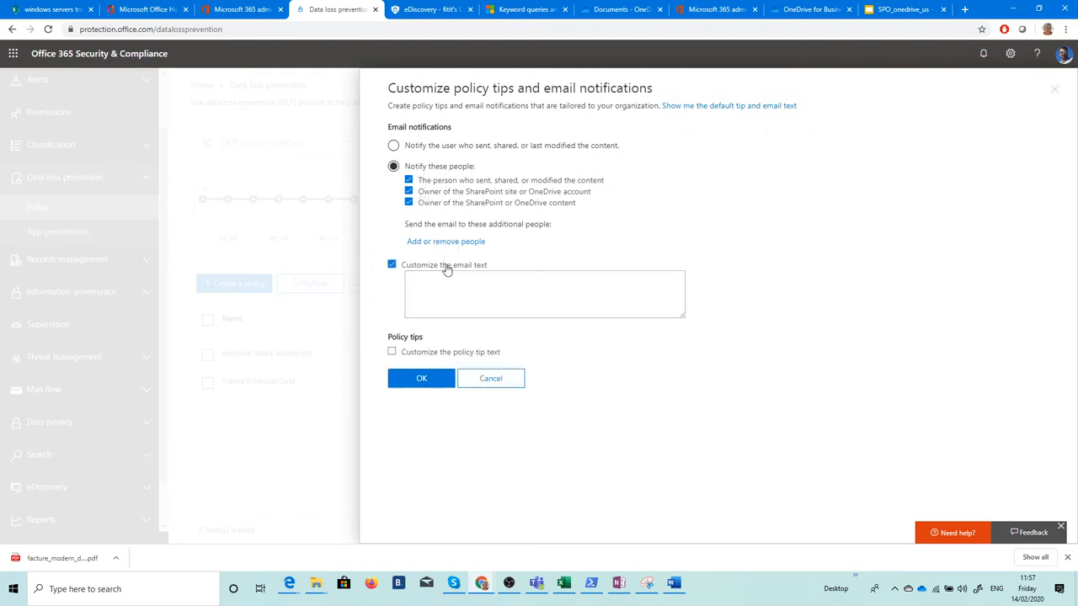
left_click(486, 292)
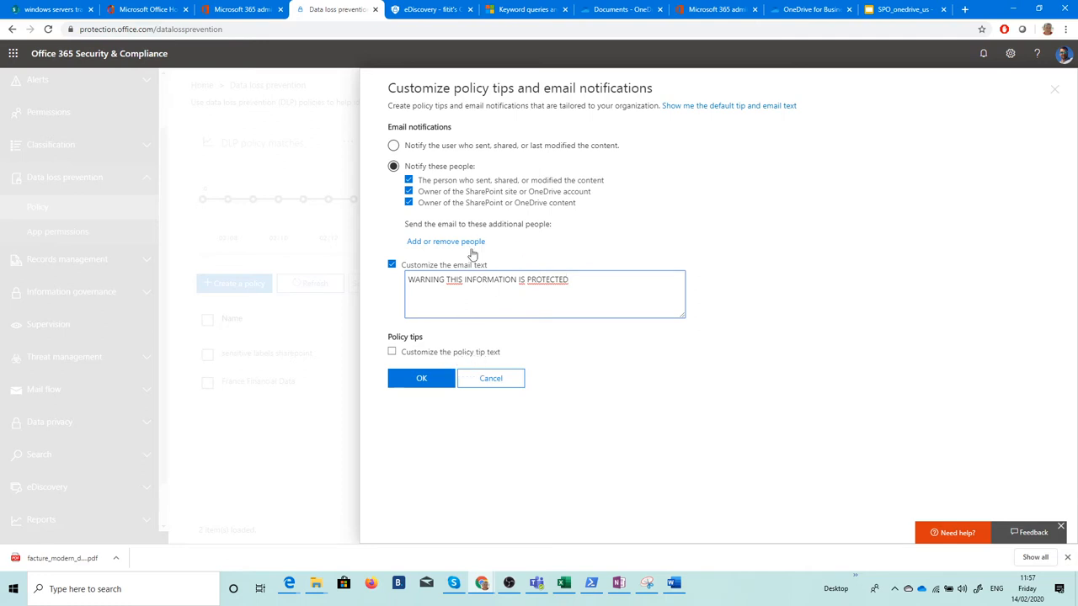
left_click(421, 378)
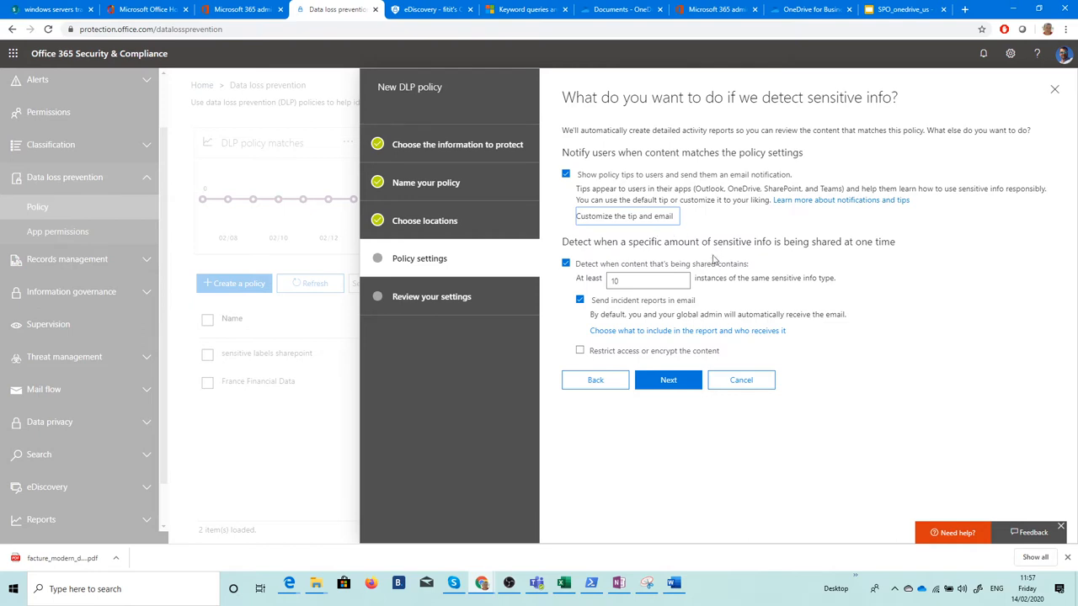
Restrict access to detected content by blocking sharing, and keep the block limited to people outside the organization with overrides off
left_click(642, 351)
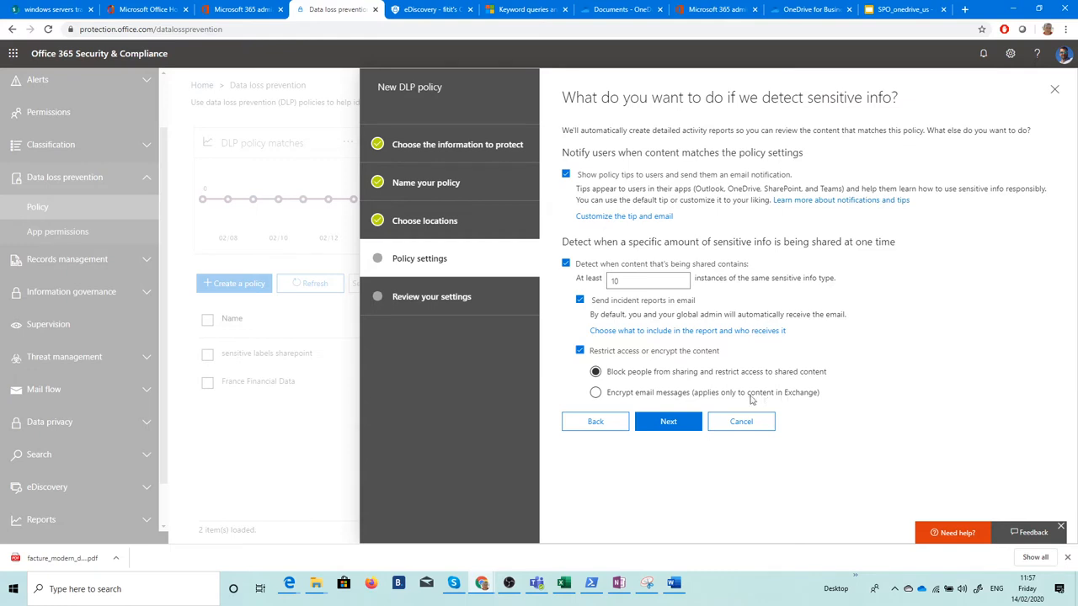
left_click(669, 421)
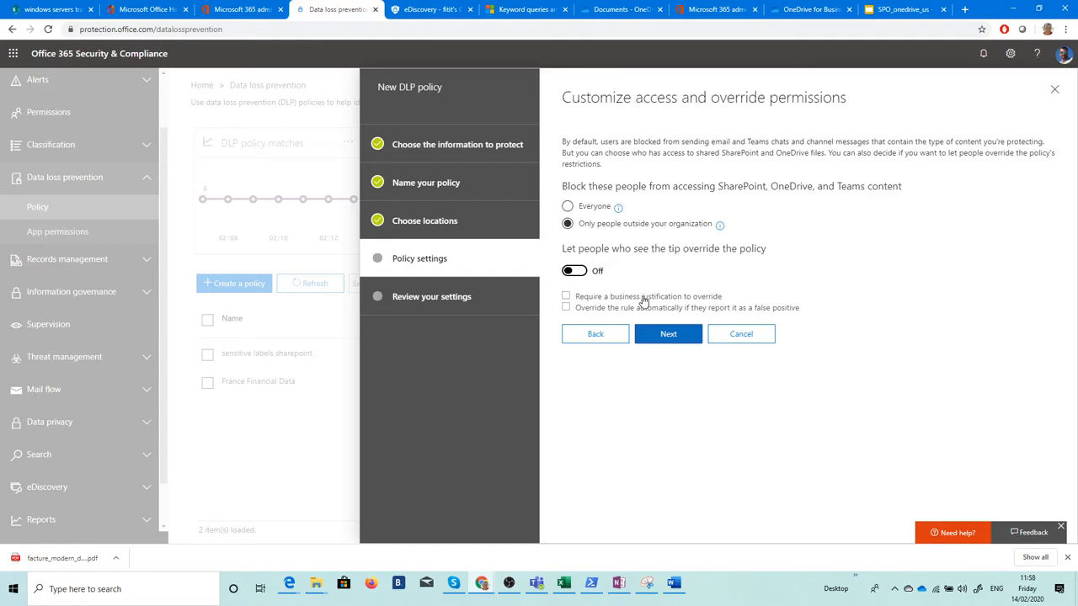
left_click(669, 334)
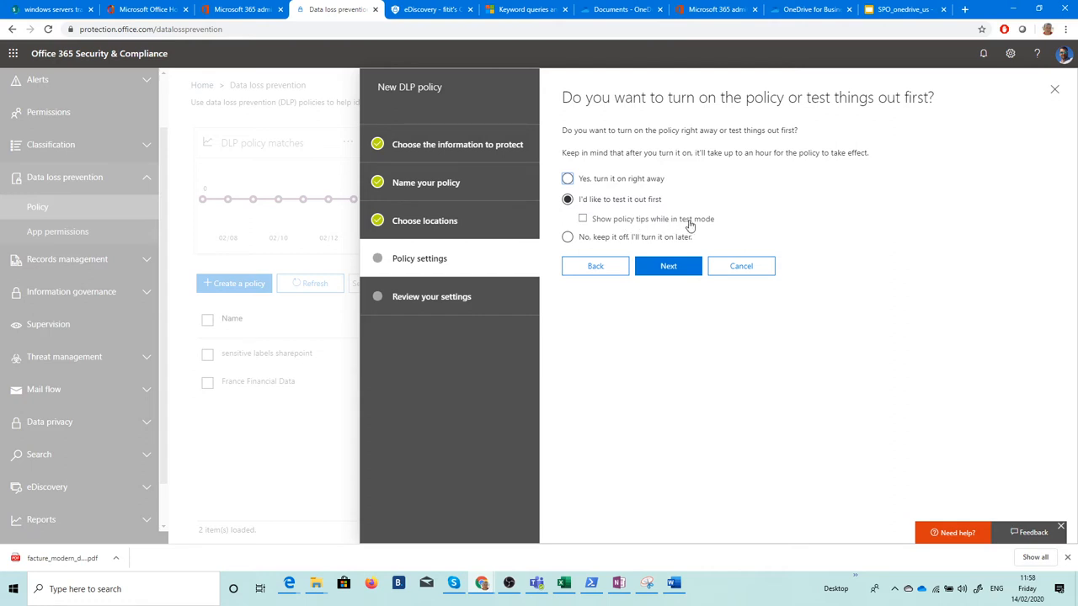
Choose to turn the policy on right away and create it
left_click(615, 182)
left_click(666, 272)
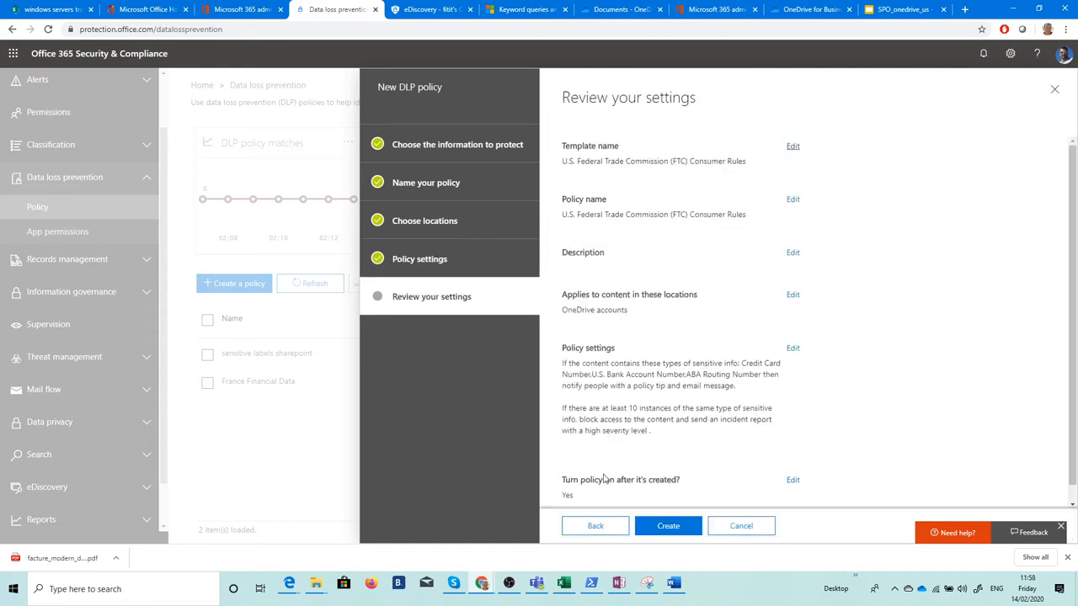
left_click(663, 527)
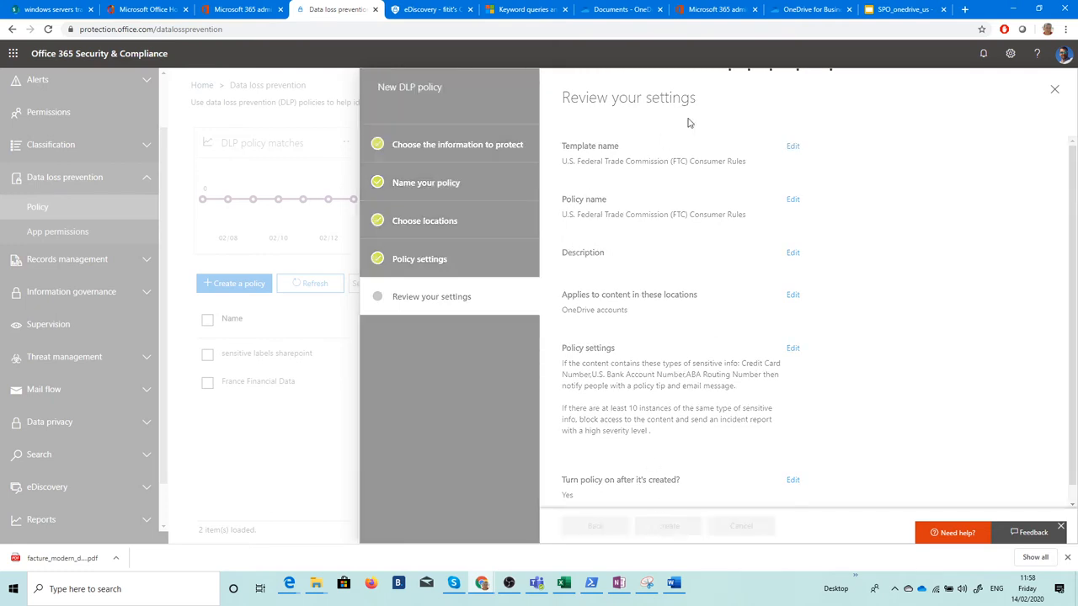
Open the shared cover letter Word document from the OneDrive files list and look through it in the online editor
left_click(894, 11)
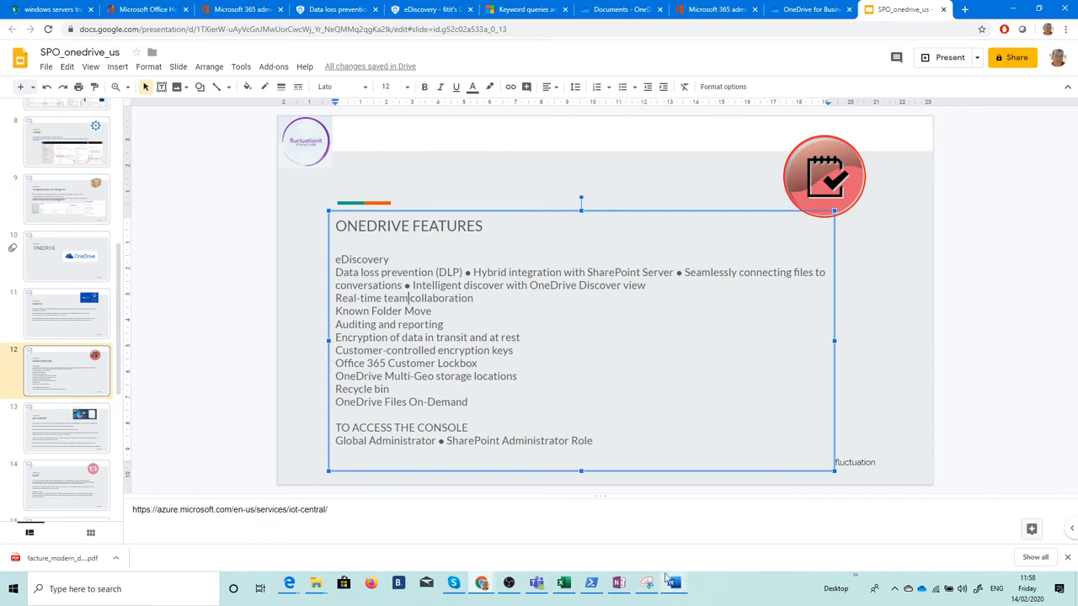
left_click(804, 10)
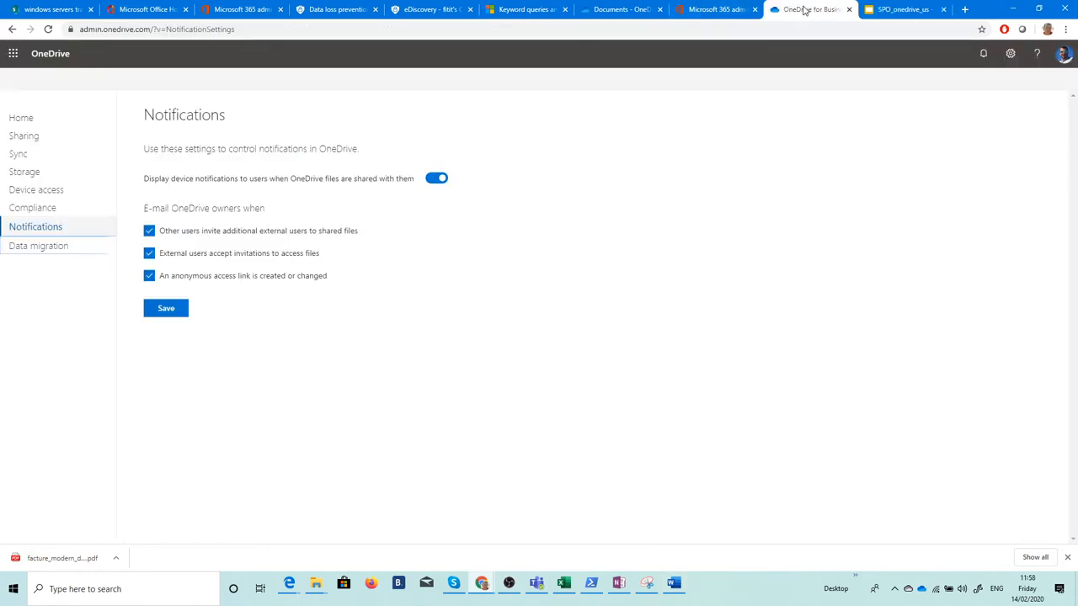
left_click(613, 11)
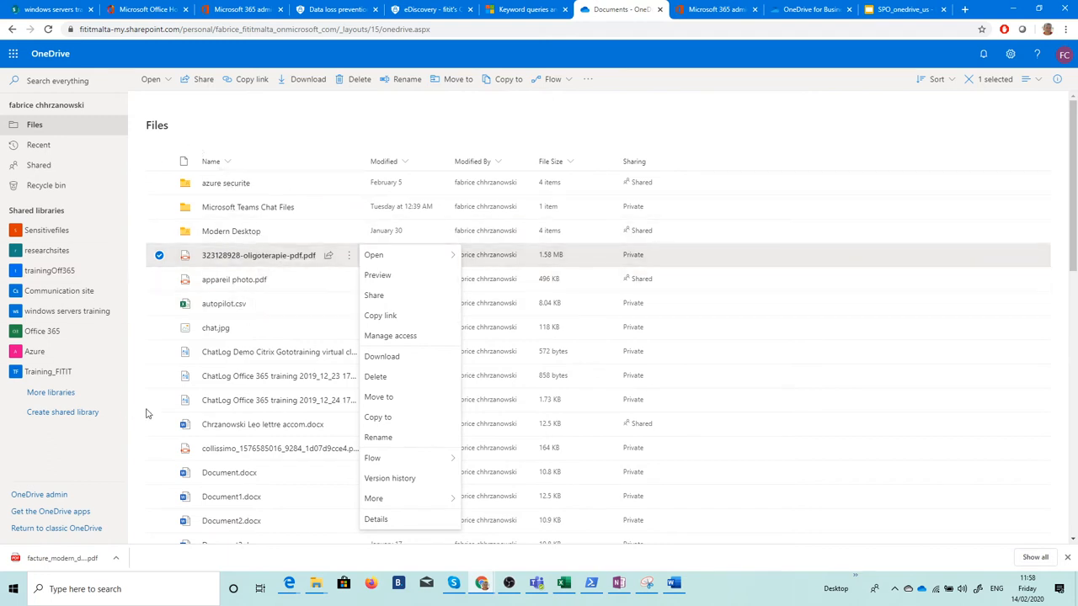
left_click(267, 425)
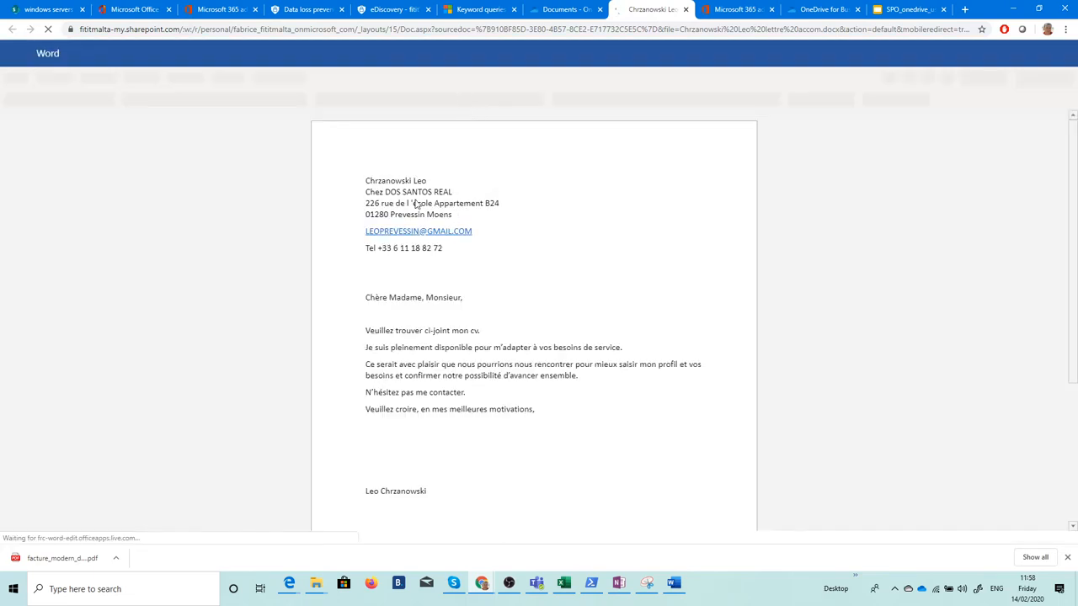
left_click(506, 225)
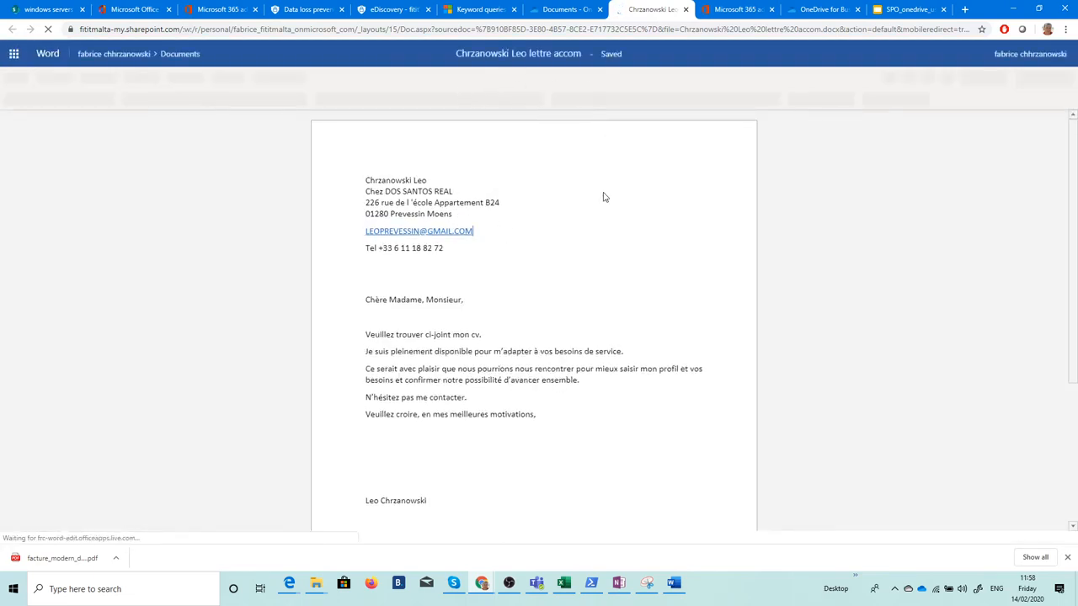
left_click(554, 193)
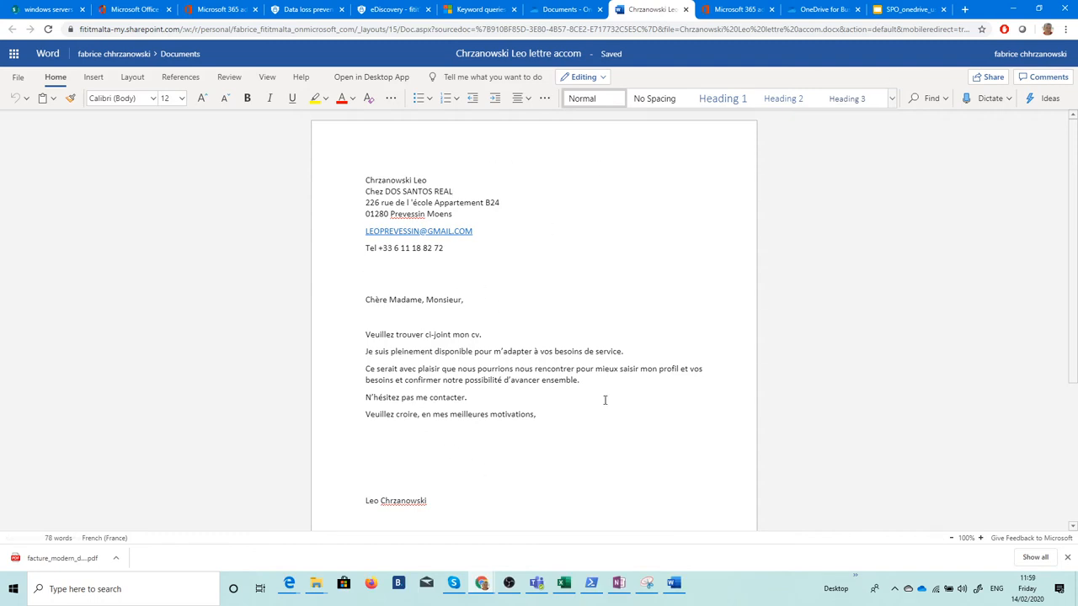
scroll(426, 334, "down", 3)
scroll(447, 312, "up", 3)
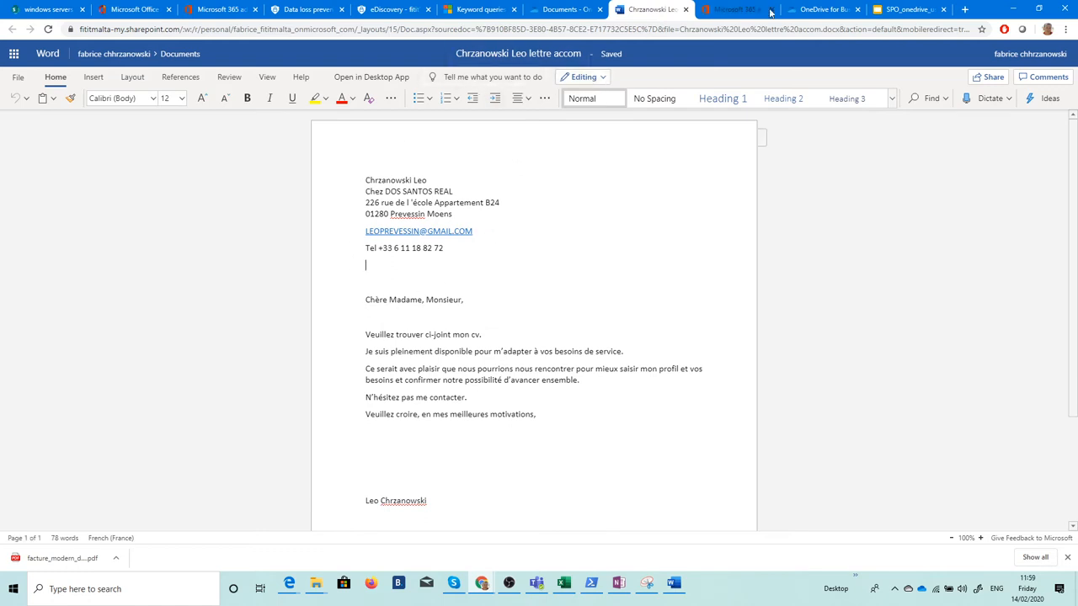
Close the Word document and return to the ONEDRIVE FEATURES slide at the Known Folder Move item
left_click(880, 10)
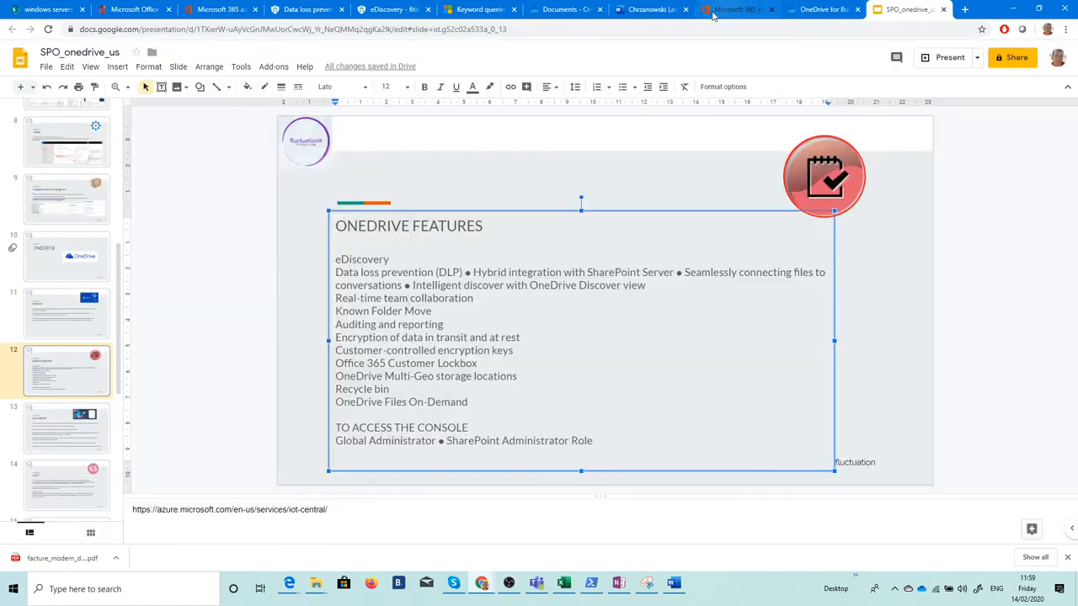
left_click(674, 9)
left_click(684, 10)
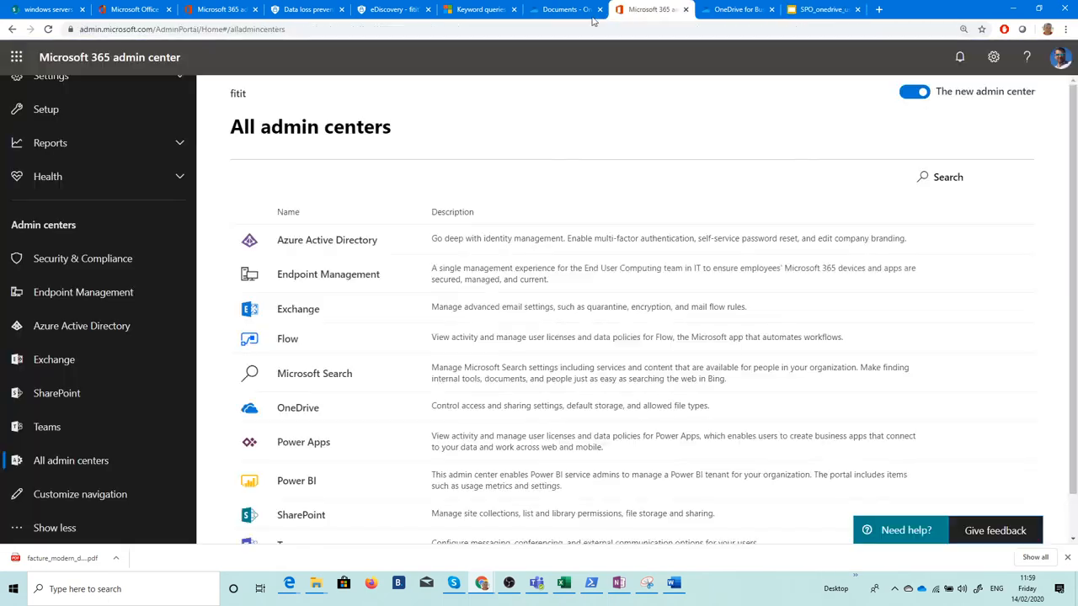
left_click(804, 11)
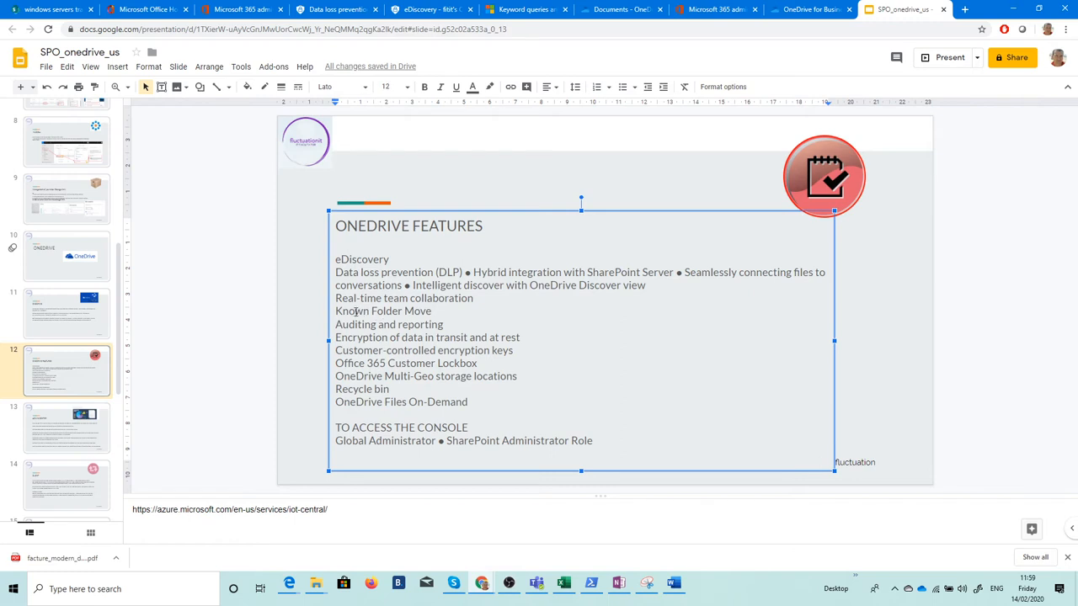
left_click_drag(350, 311, 403, 311)
left_click(377, 311)
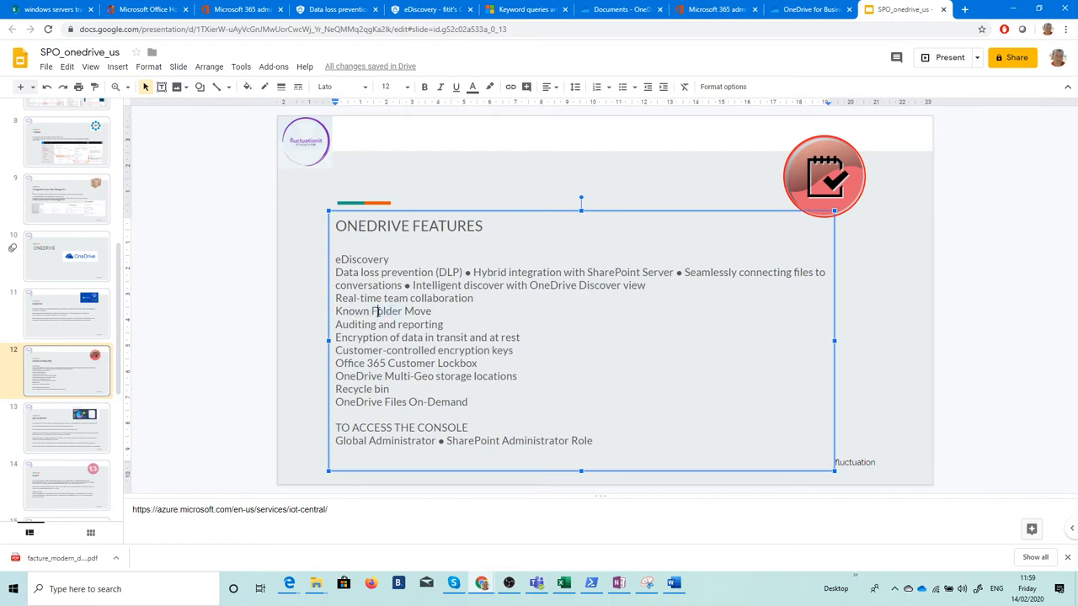
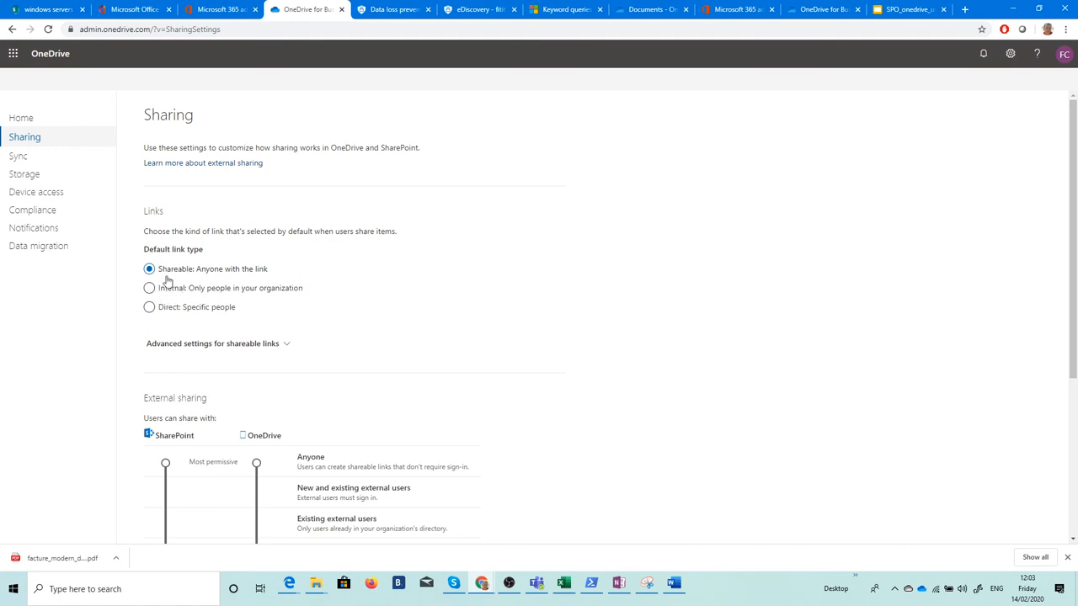
Review the default link types and external sharing levels in the OneDrive admin center's Sharing settings
left_click(168, 311)
left_click(186, 272)
scroll(214, 262, "down", 3)
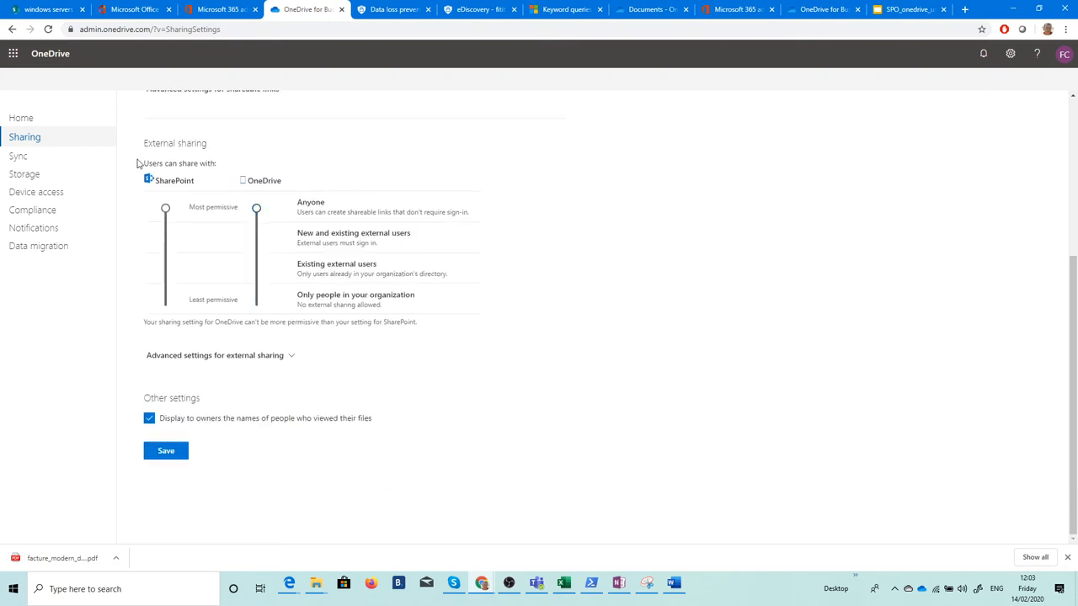
Review the Sync settings, including the restriction to PCs joined to specific domains and the blocked file types list
left_click(24, 157)
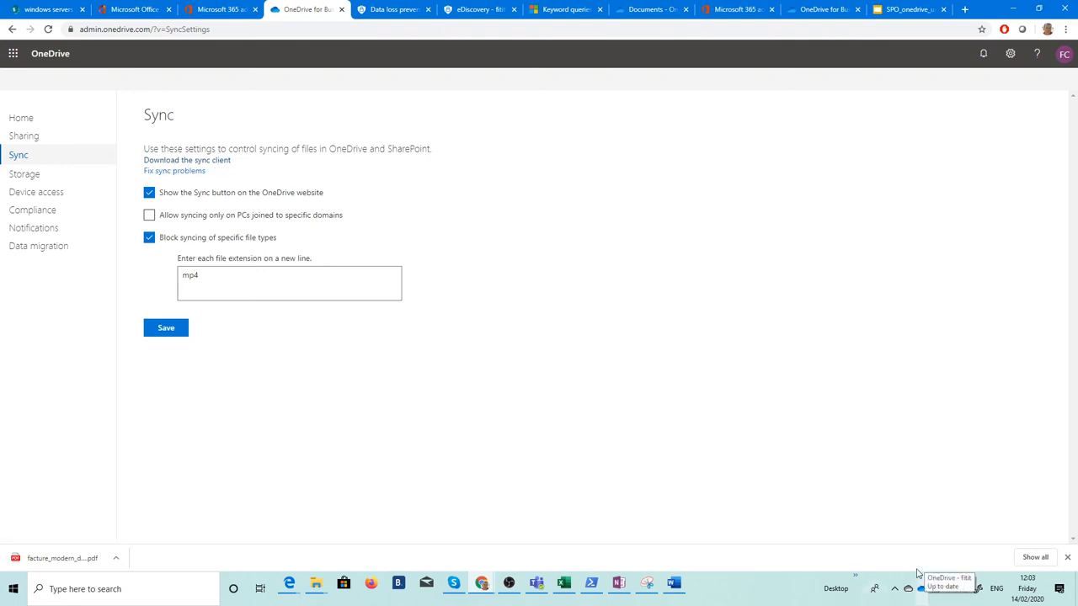
left_click(149, 216)
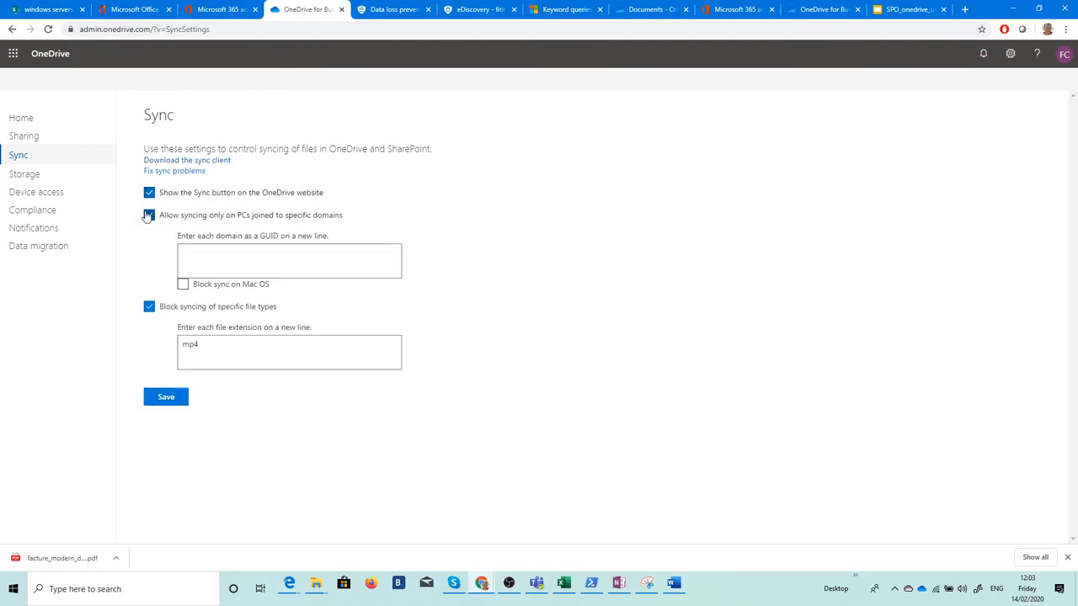
left_click(149, 217)
left_click(210, 274)
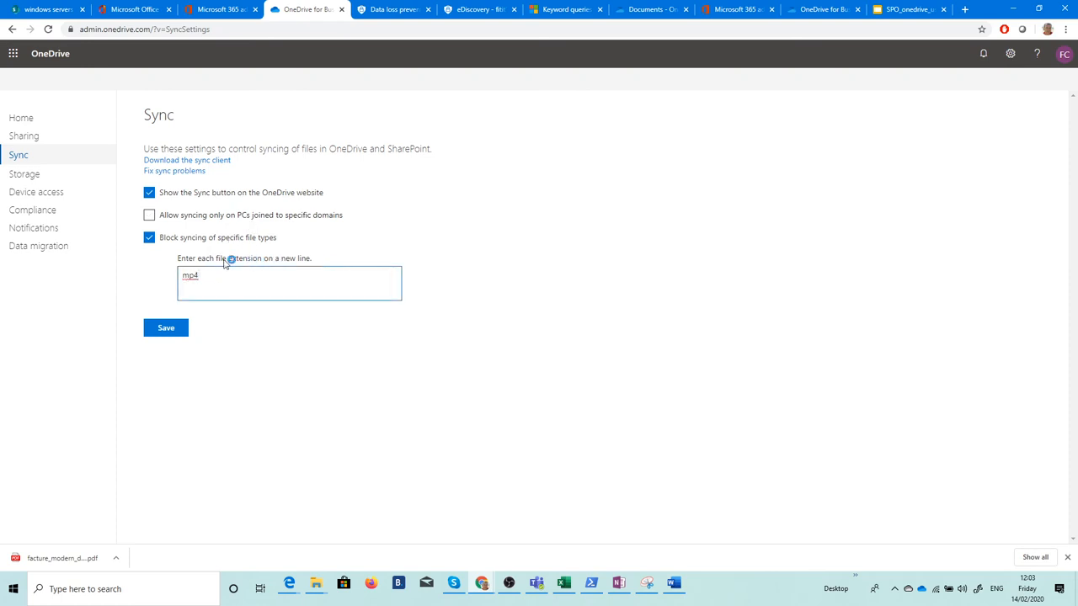
left_click_drag(209, 278, 178, 278)
left_click(227, 282)
Review the Storage settings for the default quota and the retention days after a user account is marked for deletion
left_click(36, 177)
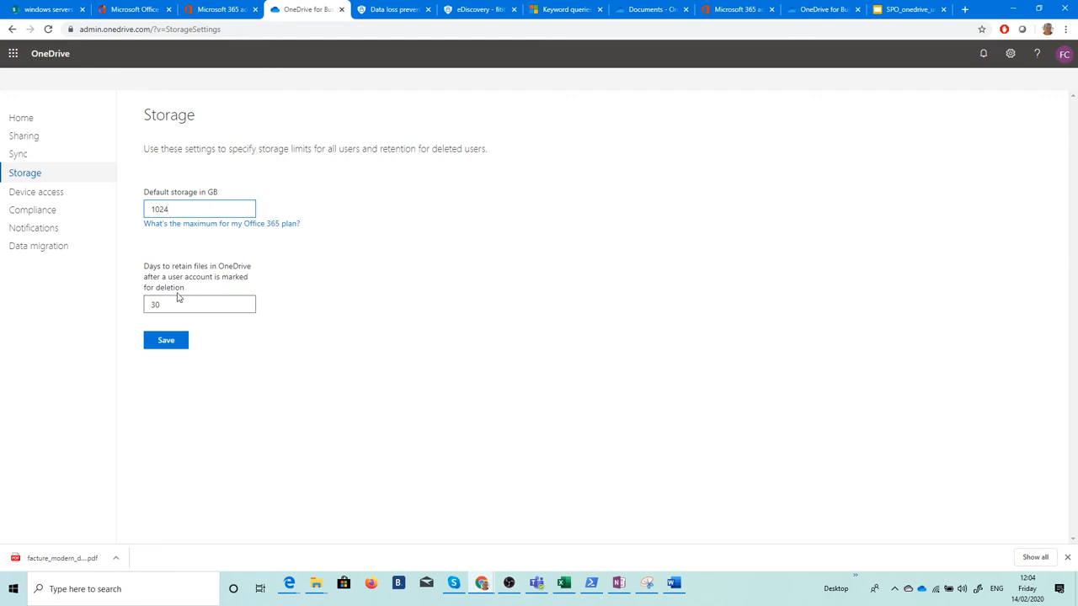
left_click(172, 305)
left_click_drag(167, 305, 147, 307)
Examine the Device access settings for mobile application management, app passcodes and offline devices
left_click(59, 193)
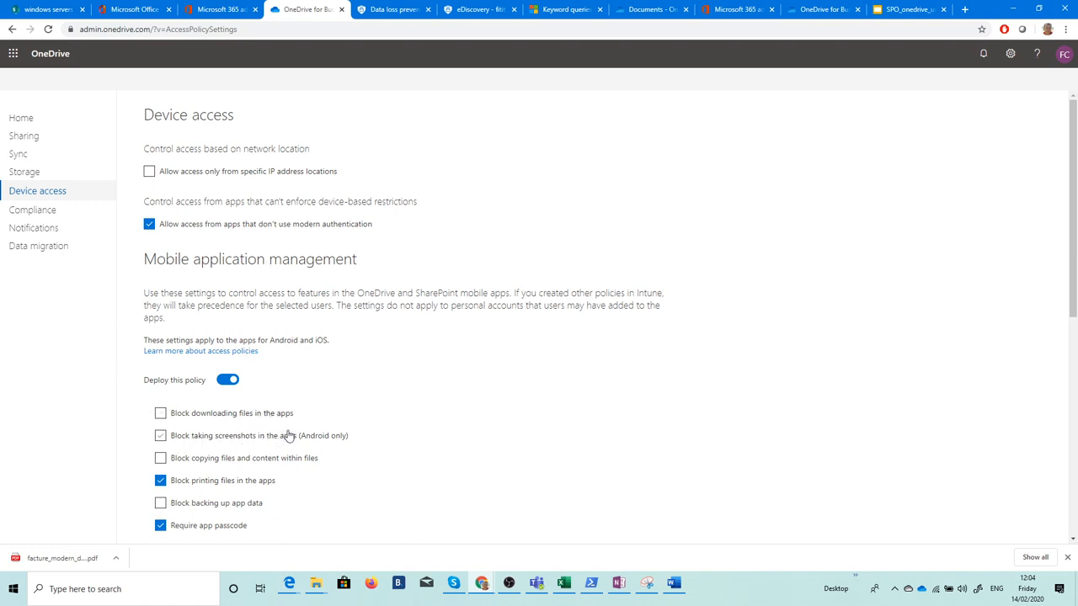
scroll(319, 369, "down", 2)
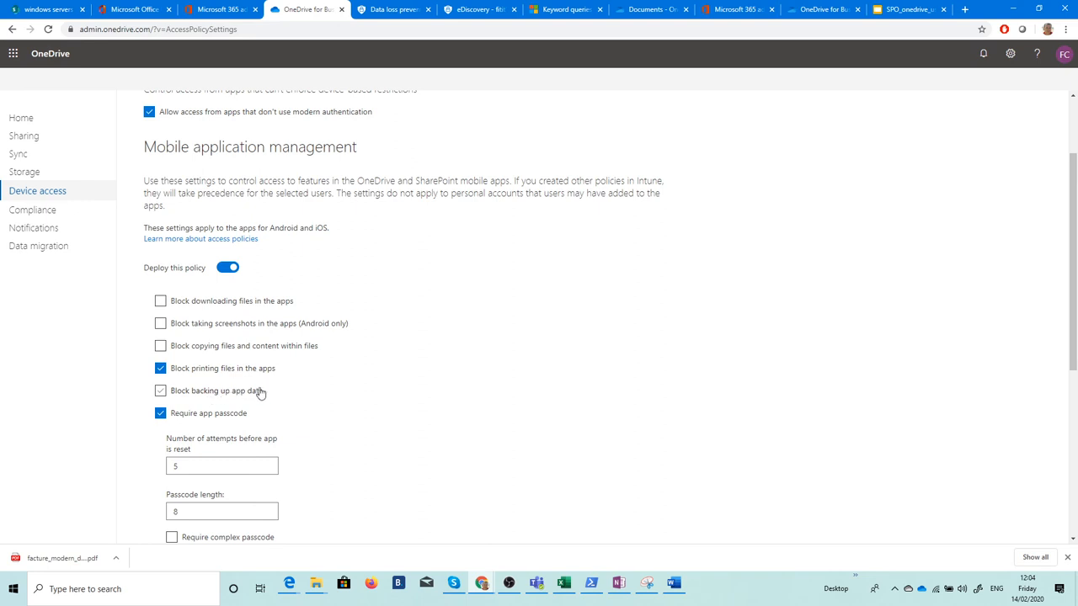
scroll(258, 392, "down", 3)
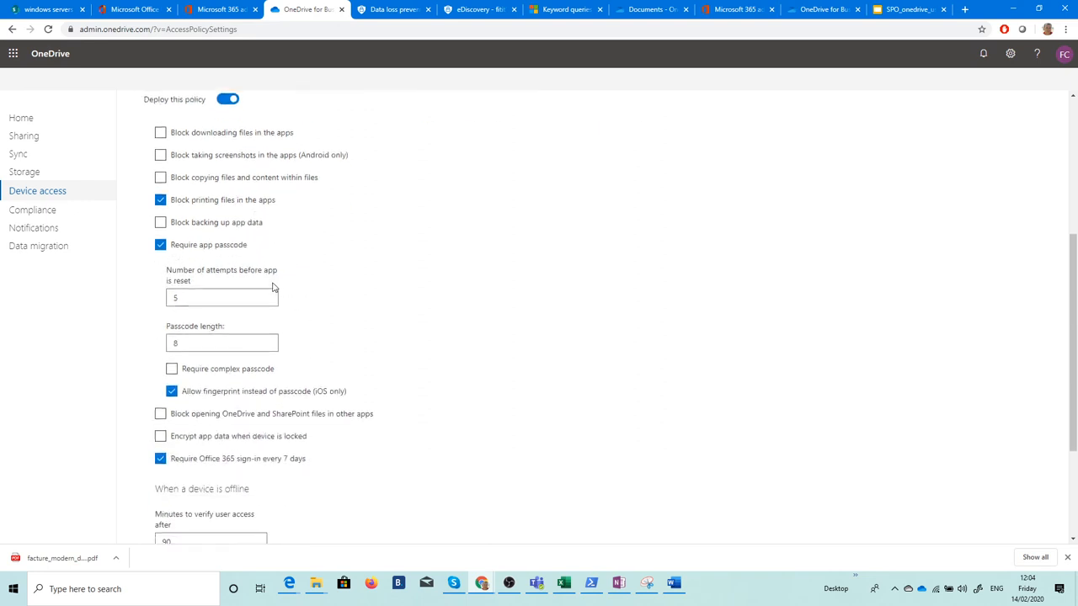
scroll(272, 288, "down", 3)
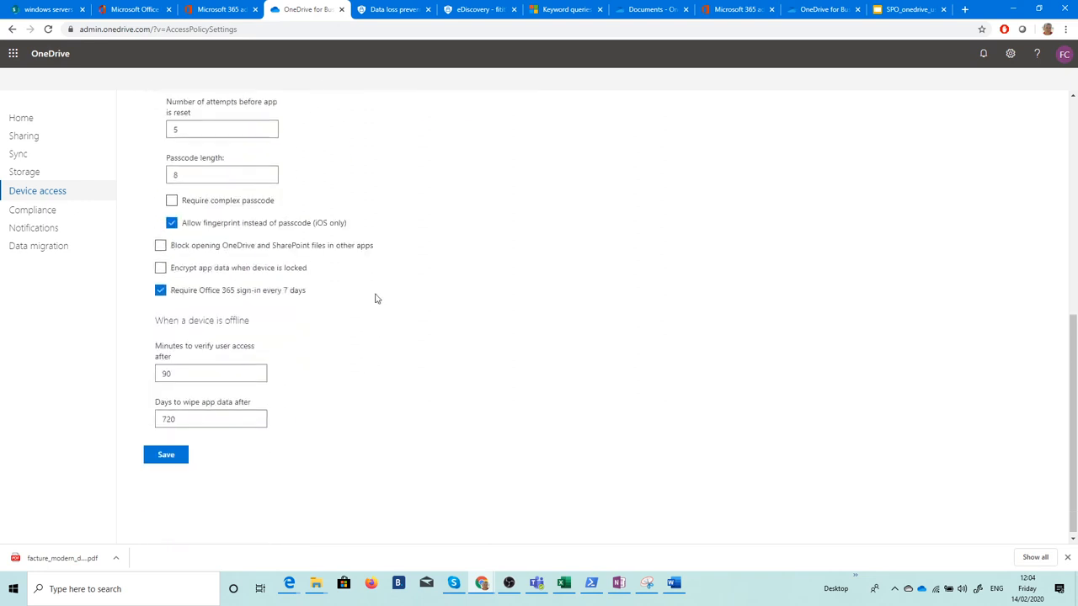
From the OneDrive Compliance settings, start a new activity alert policy named "MULDER ACTIVITY" with the Custom alert type
left_click(43, 211)
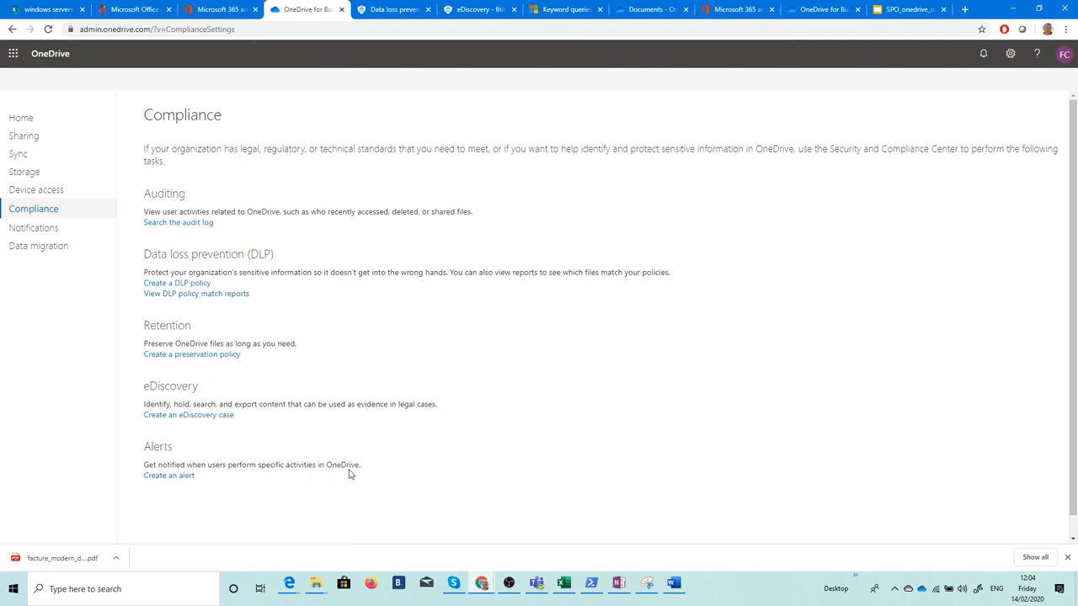
left_click(187, 477)
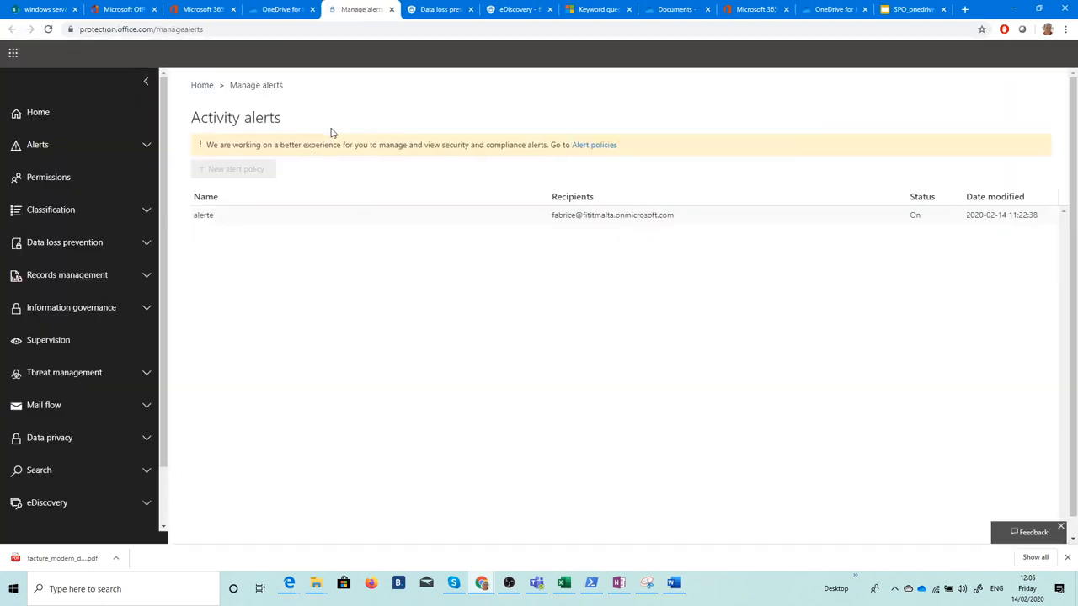
left_click(270, 169)
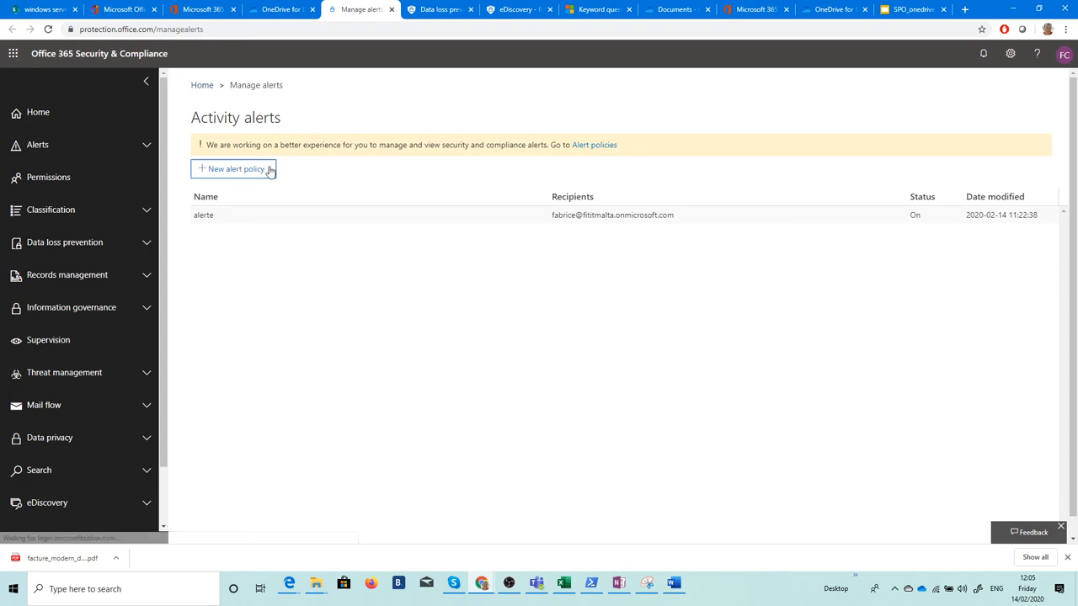
left_click(695, 155)
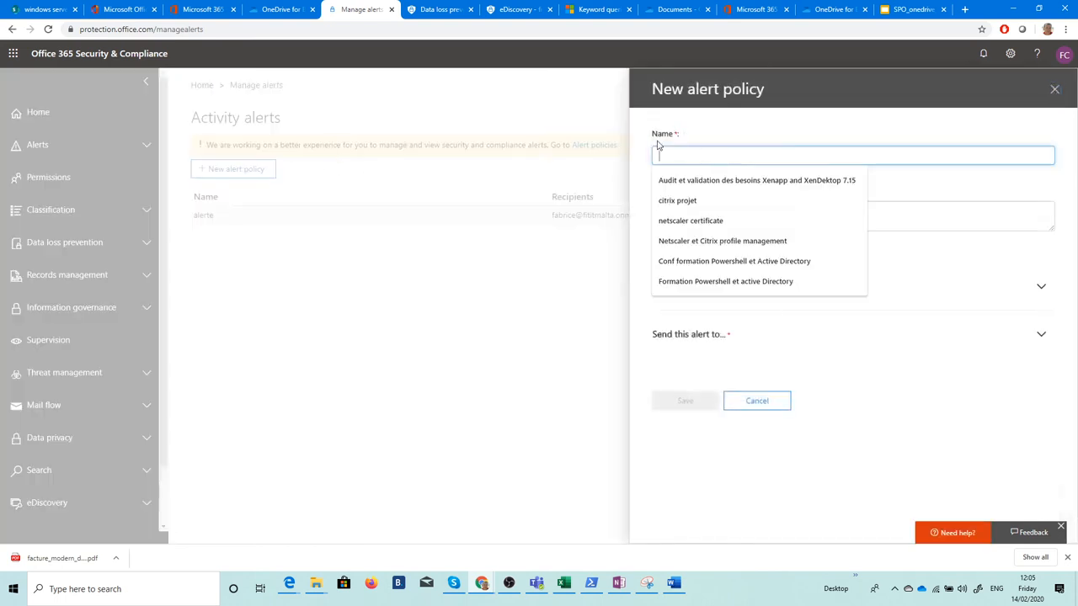
type("MULDER ACTIVITY")
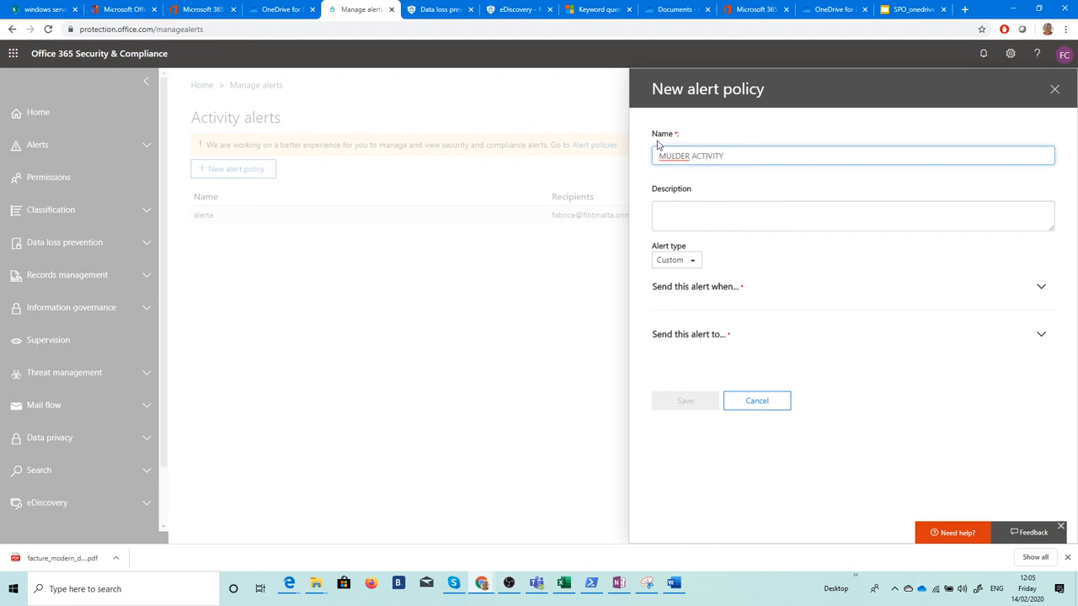
left_click(677, 262)
left_click(699, 284)
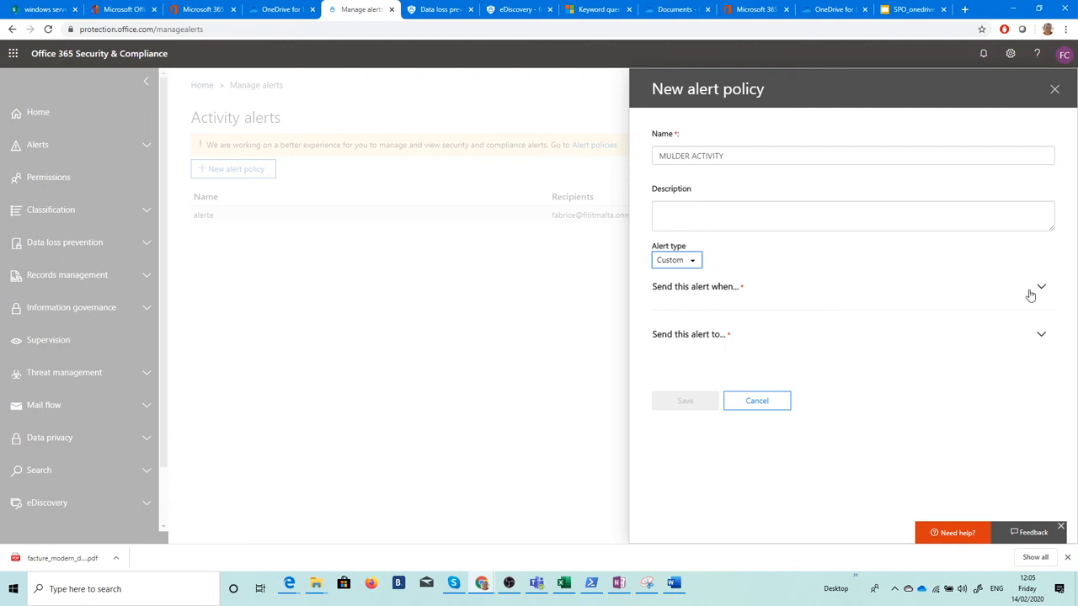
Set the alert condition to the Deleted file activity and restrict it to the user named in the policy title
left_click(918, 291)
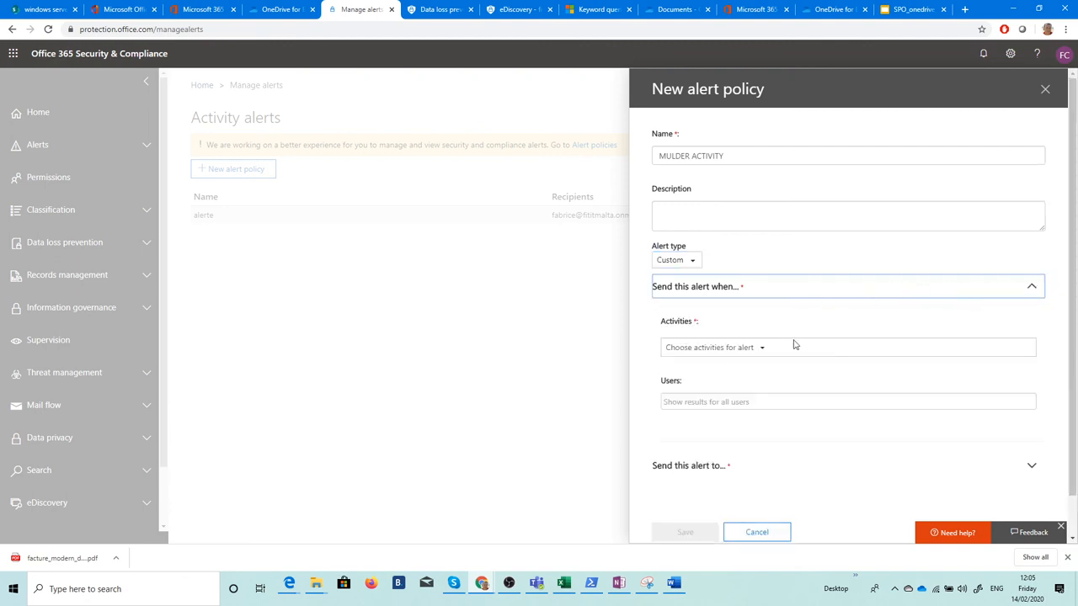
left_click(783, 350)
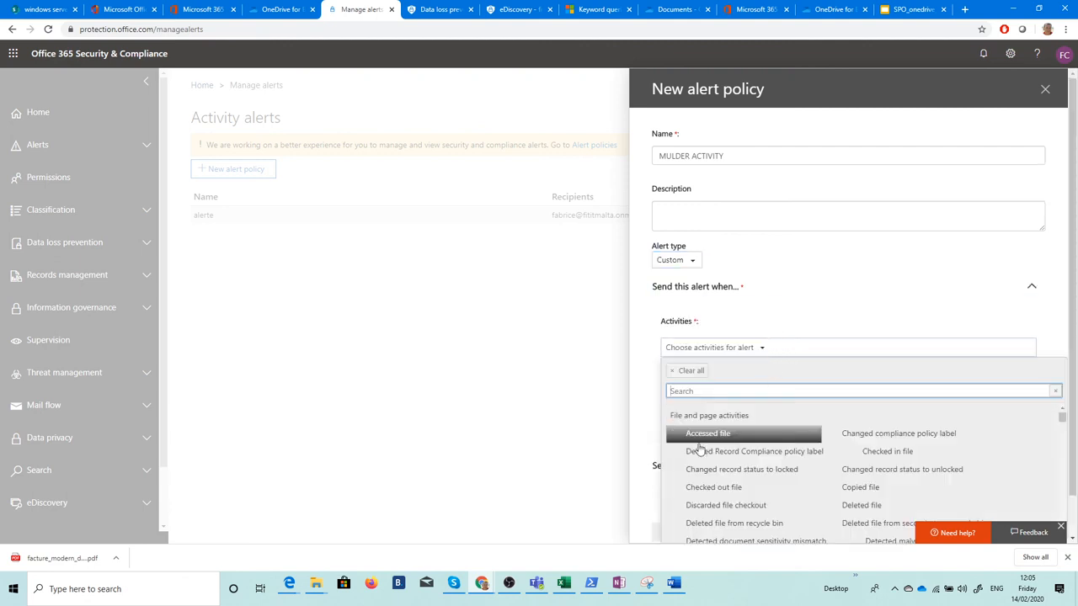
left_click(861, 505)
left_click(854, 330)
left_click(745, 402)
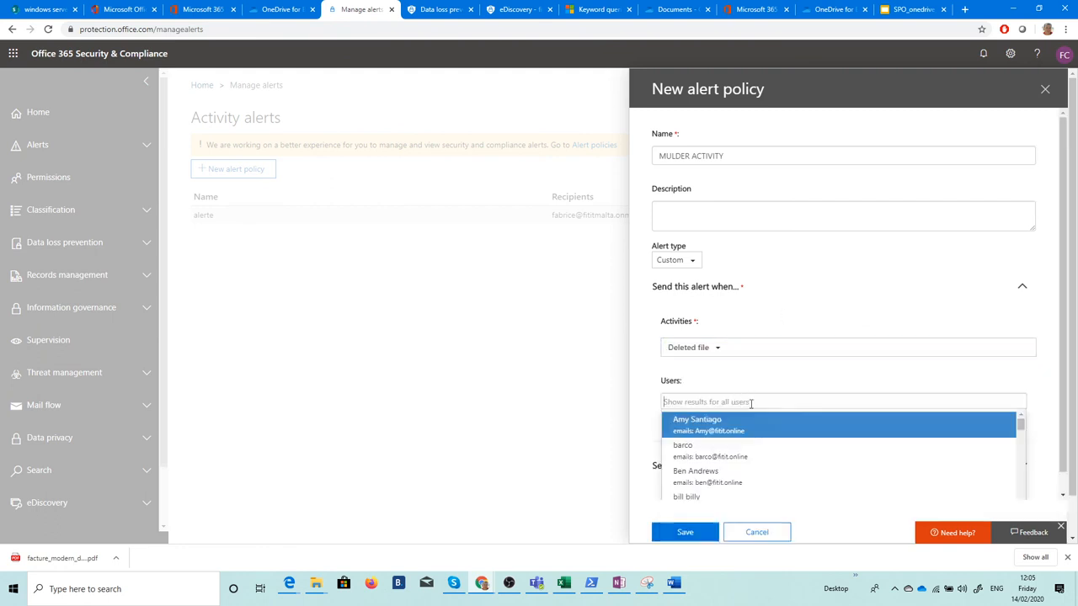
type("MULDER")
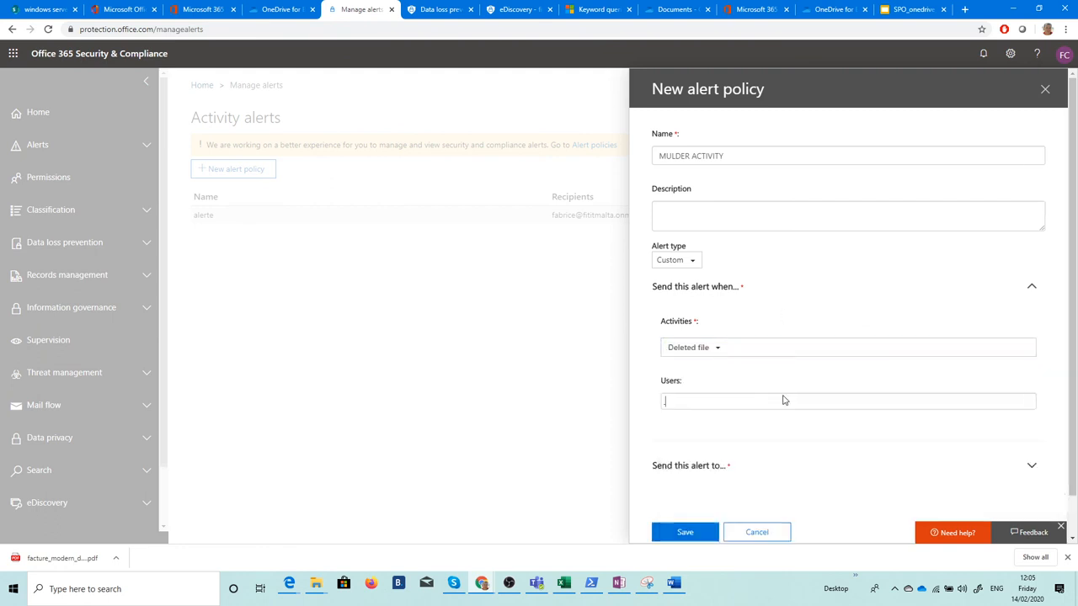
left_click(720, 439)
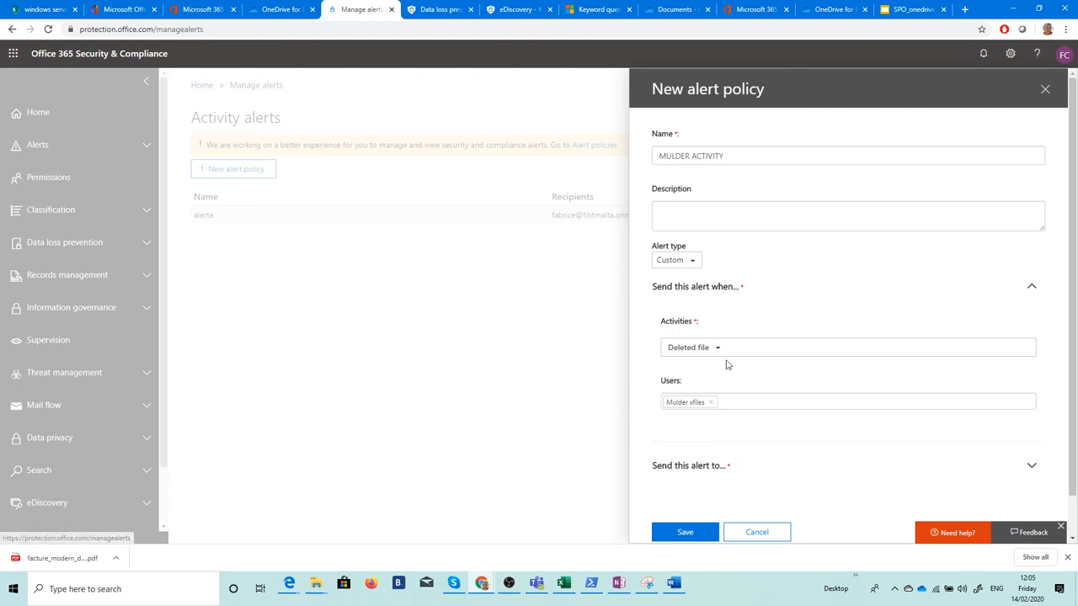
Add the administrator's onmicrosoft.com account as the alert recipient and save the policy
scroll(788, 303, "down", 1)
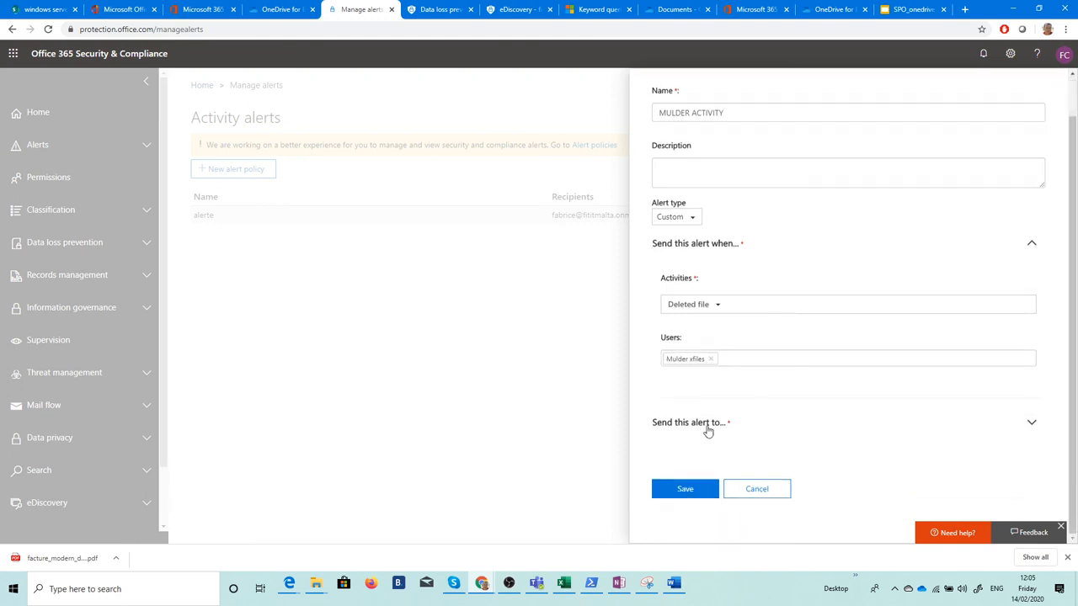
left_click(707, 423)
left_click(736, 477)
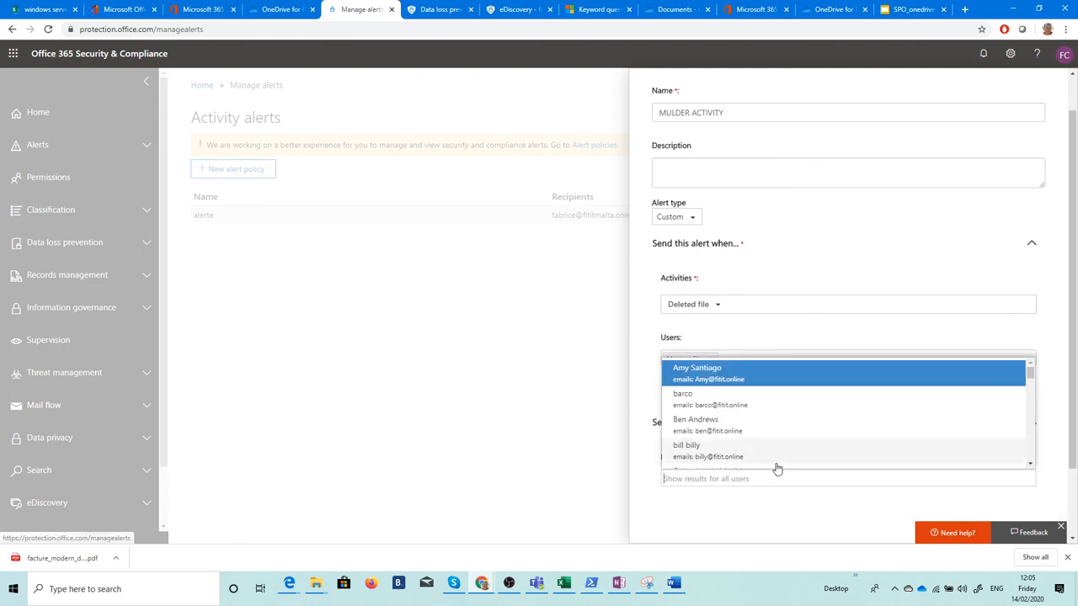
type("FABRICE")
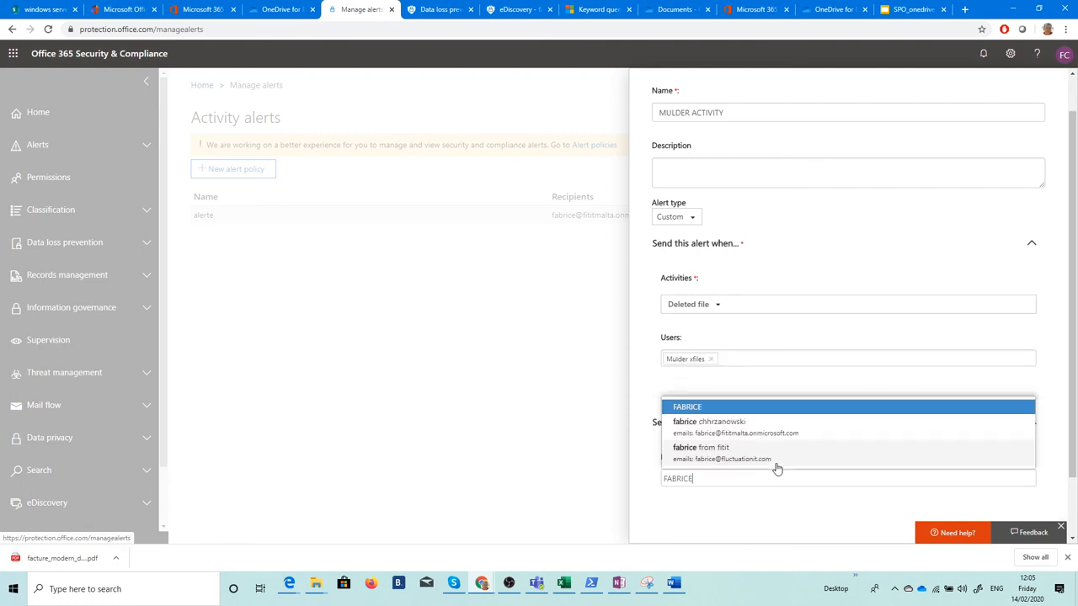
left_click(746, 430)
scroll(758, 404, "down", 2)
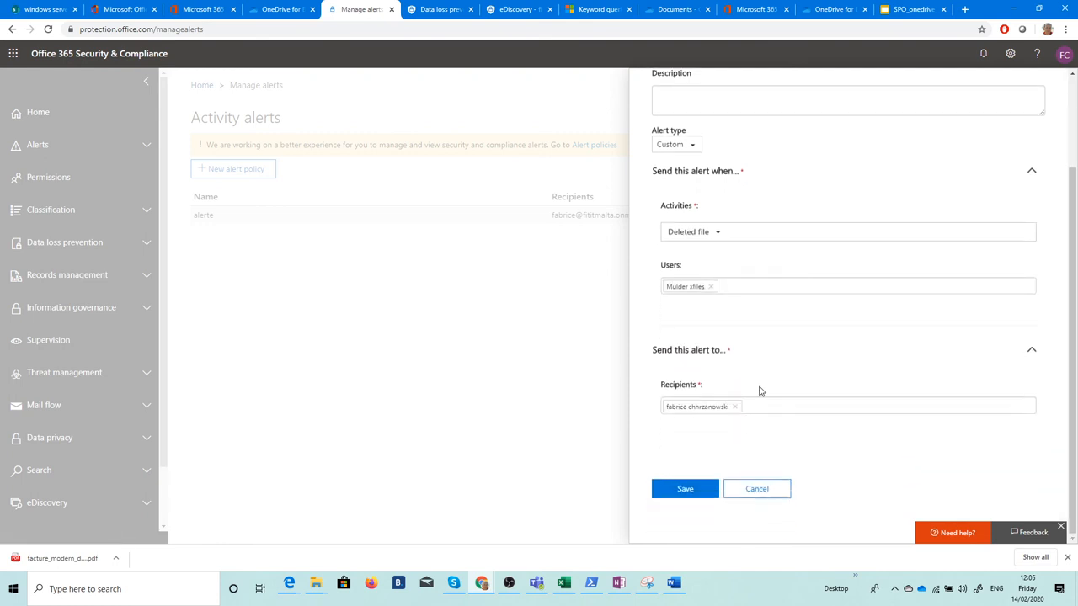
left_click(704, 487)
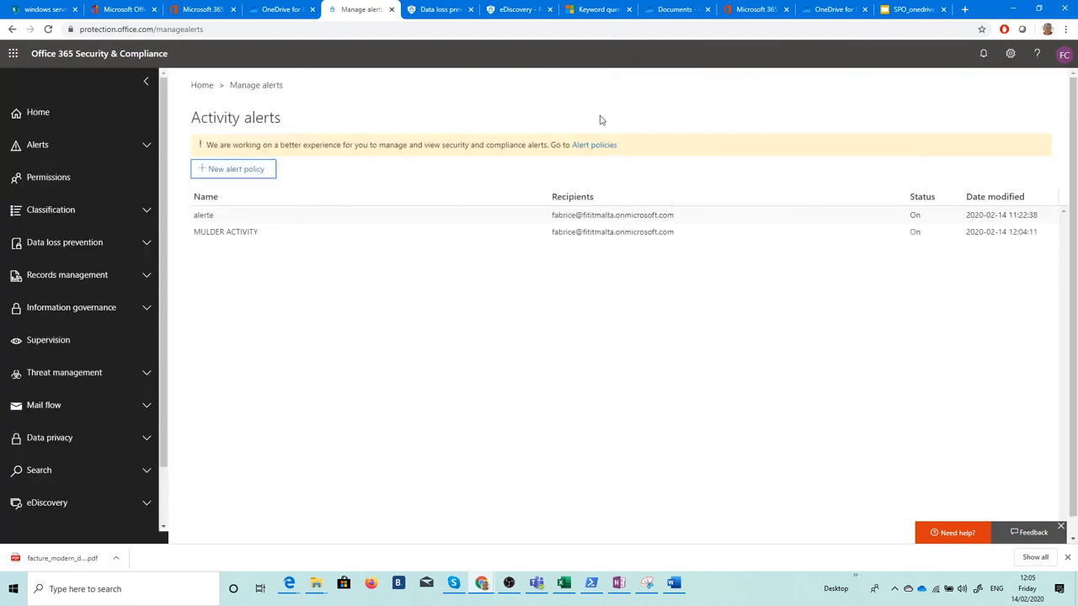
Return to the OneDrive admin center, review the Notifications settings and open the Data migration documentation
left_click(280, 9)
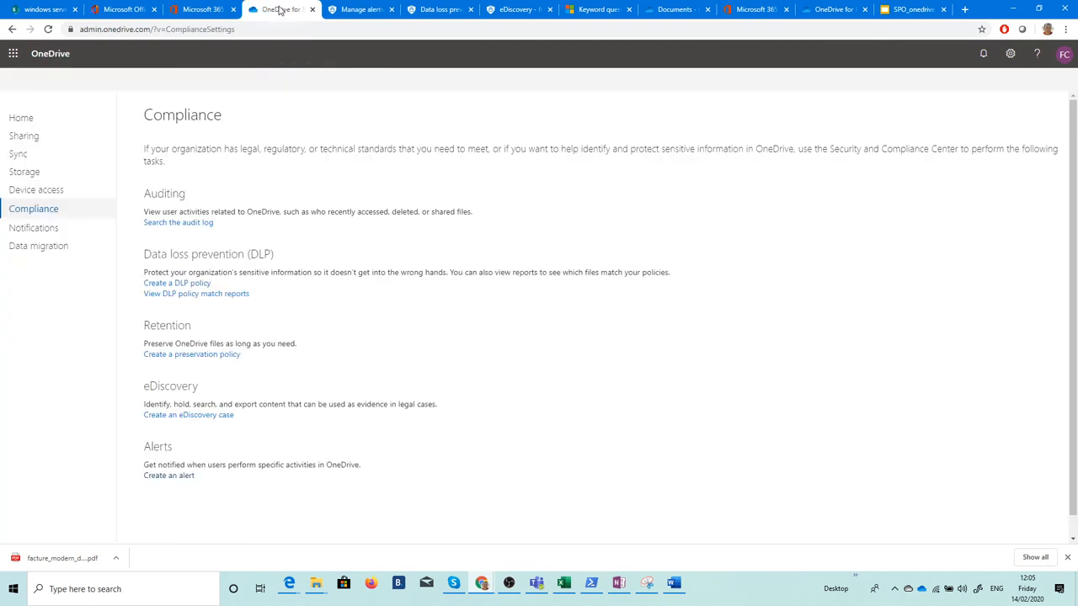
left_click(34, 229)
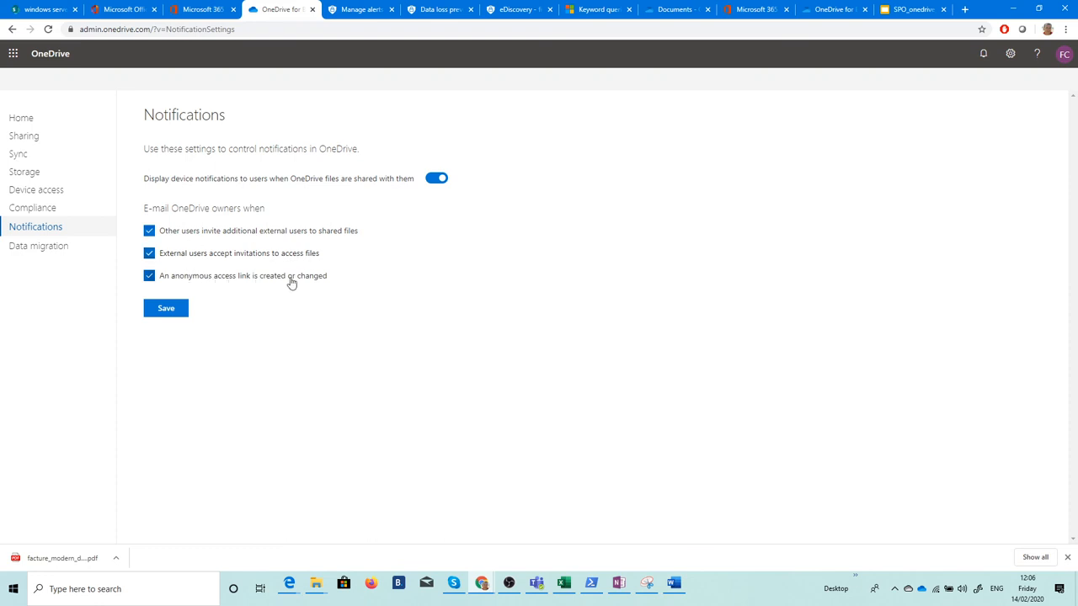
left_click(36, 246)
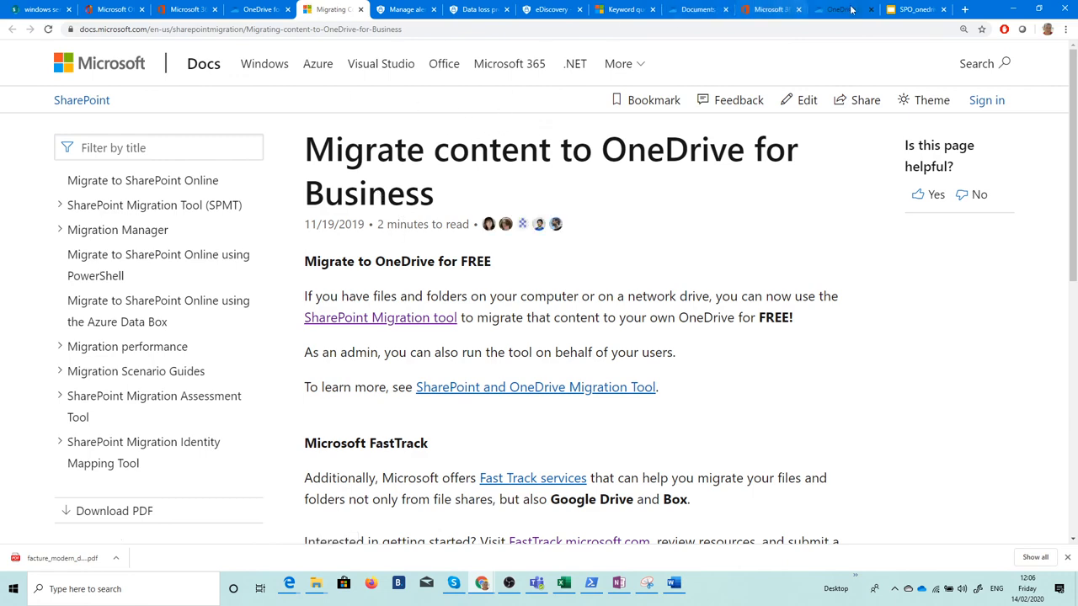
Switch to the SPO_onedrive_us presentation in Google Slides and view the Admin Center and Client slides
left_click(908, 10)
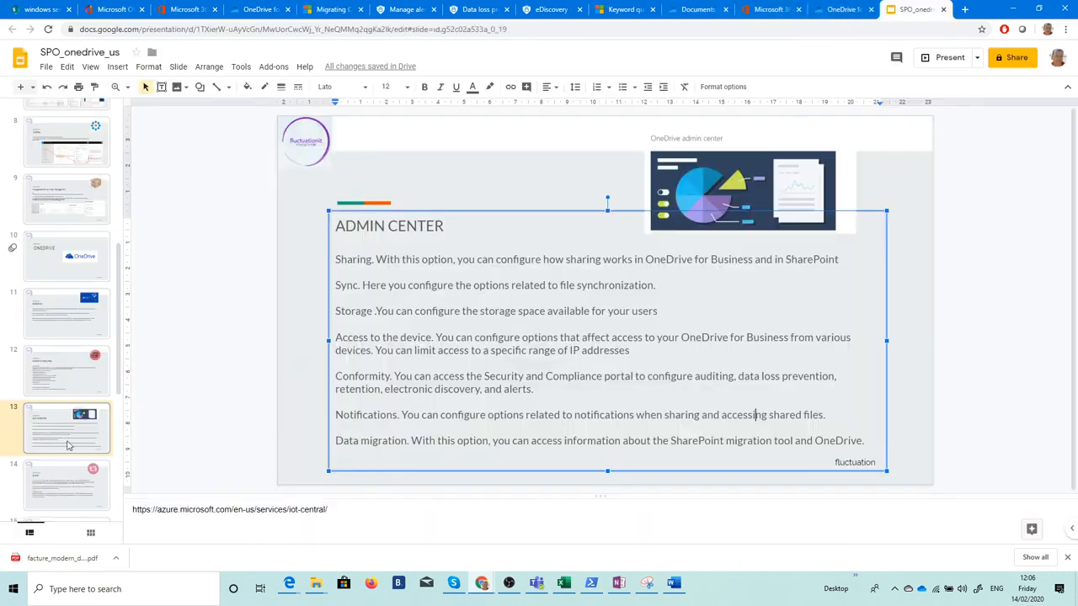
left_click(83, 483)
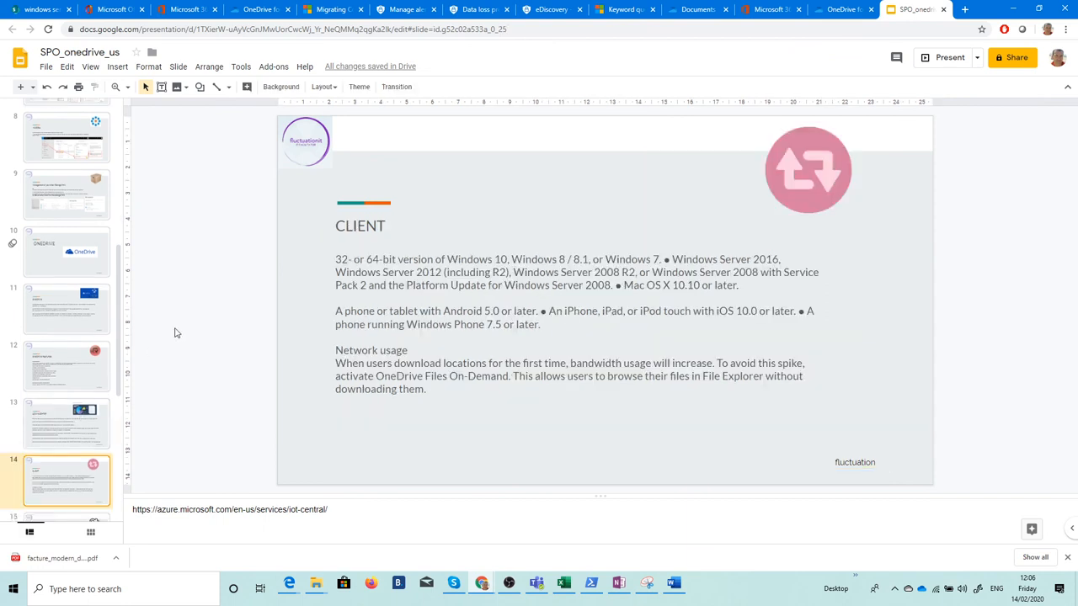
left_click(85, 421)
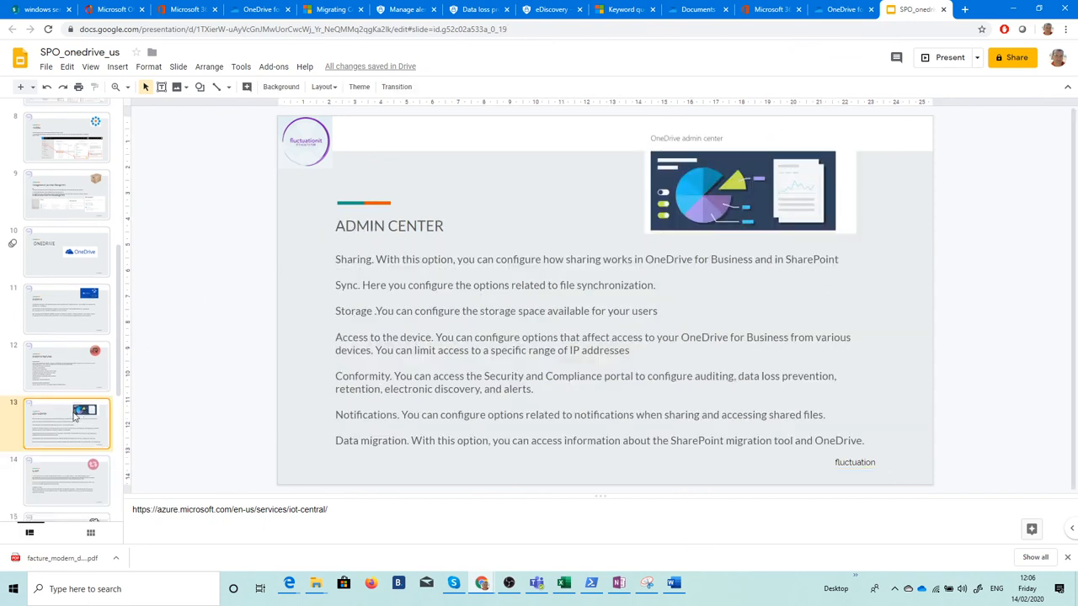
left_click(64, 477)
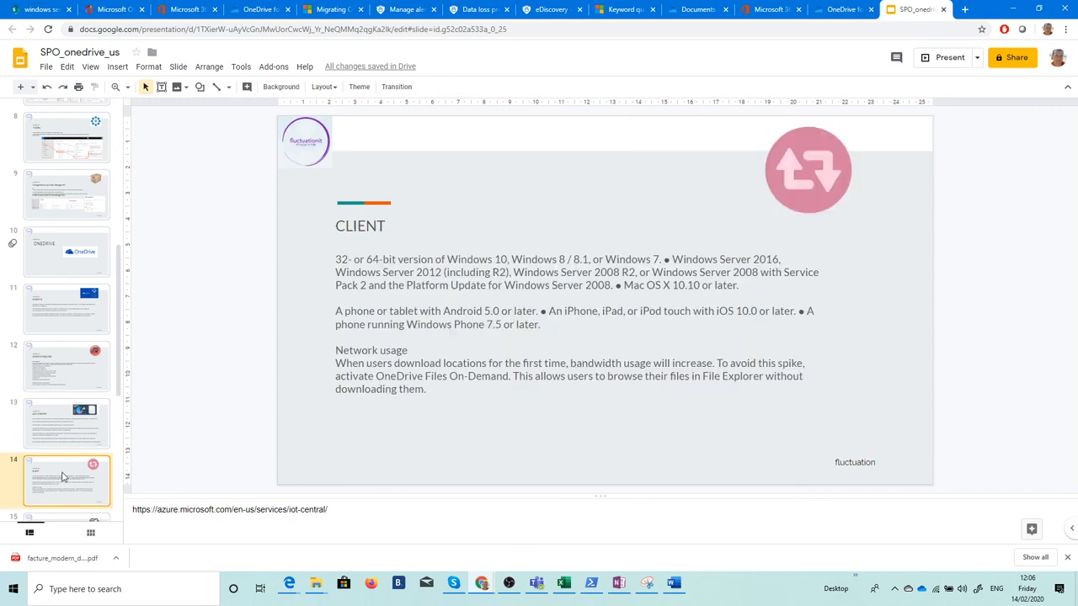
Look through the slides from Sync and data migration to Multi Geo and the storage quota commands
scroll(59, 463, "down", 1)
left_click(67, 428)
scroll(68, 379, "down", 2)
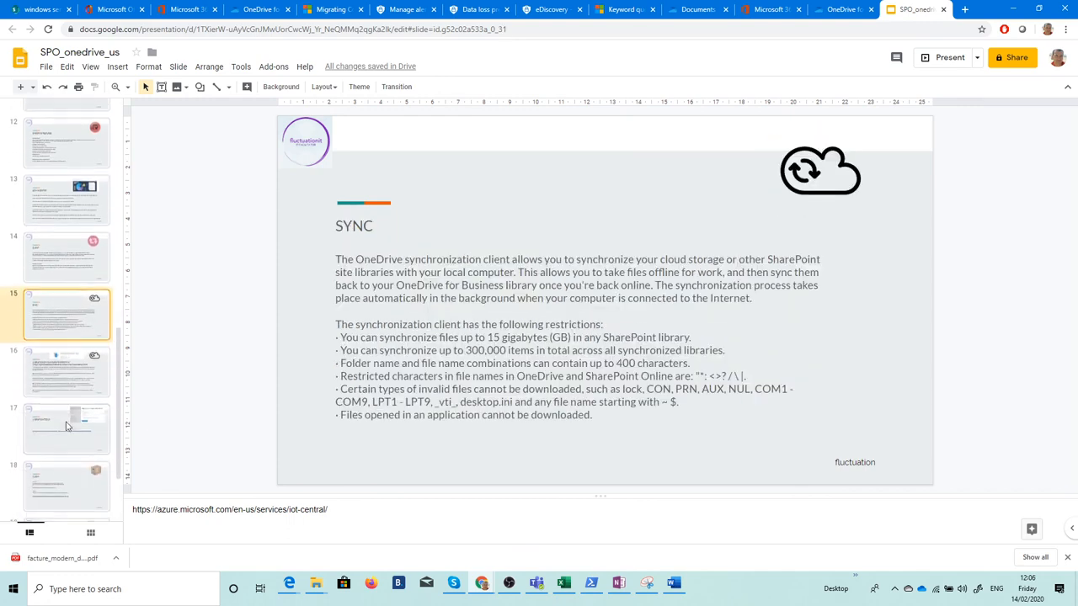
left_click(68, 371)
scroll(68, 372, "down", 2)
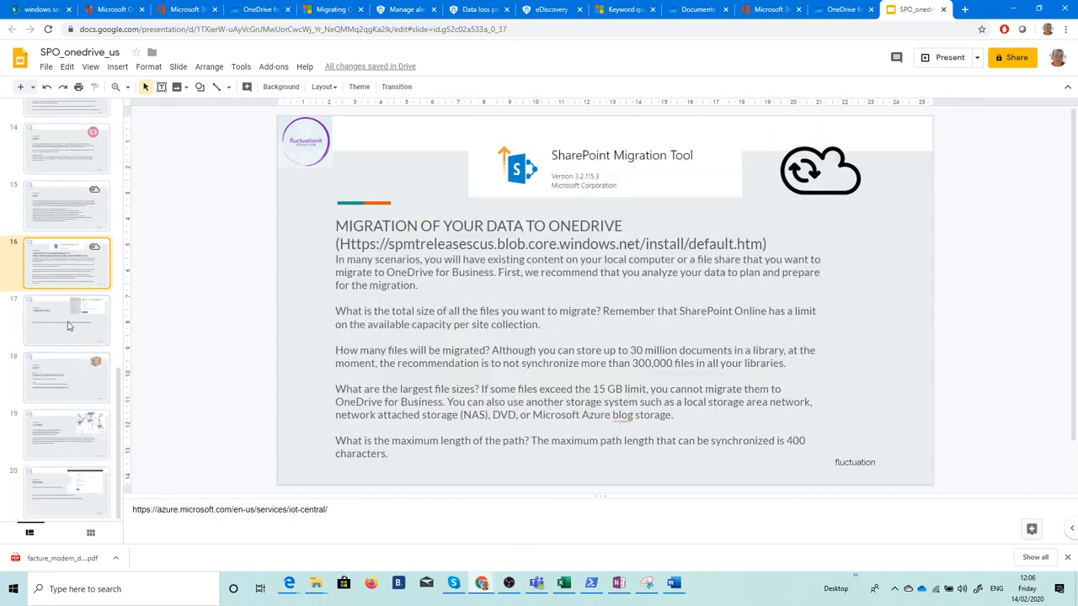
left_click(69, 326)
left_click(78, 383)
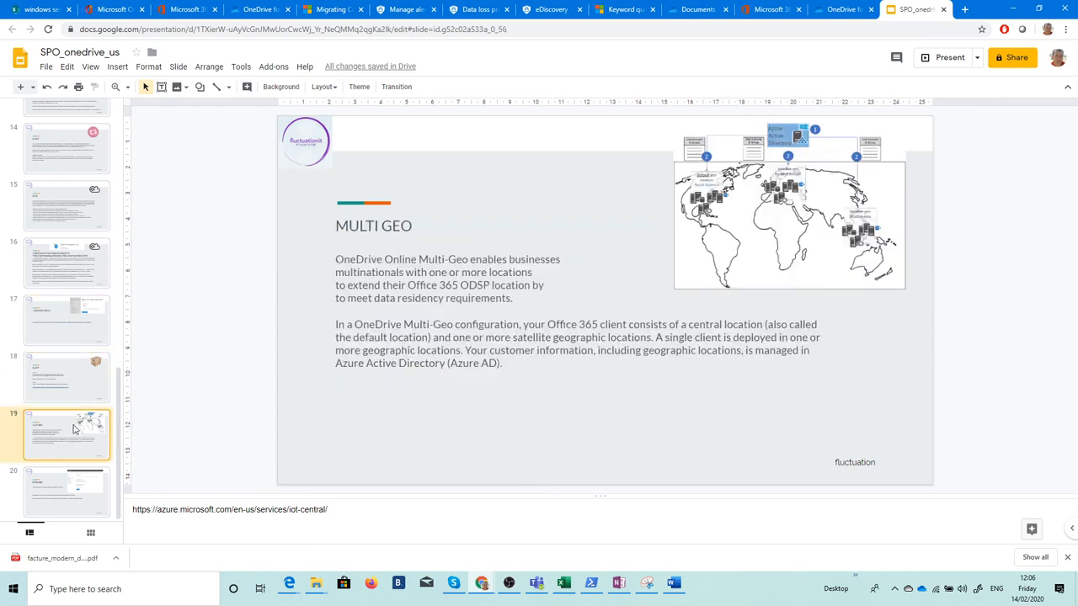
left_click(69, 485)
Go back to the OneDrive Features slide and continue through Admin Center to the Client slide
scroll(70, 476, "up", 4)
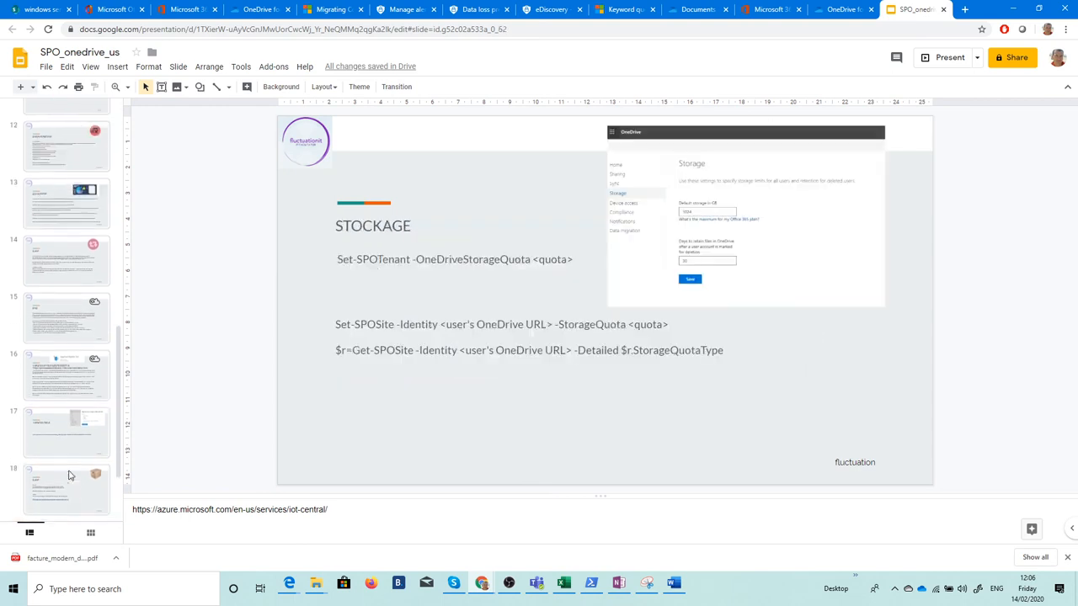
left_click(75, 215)
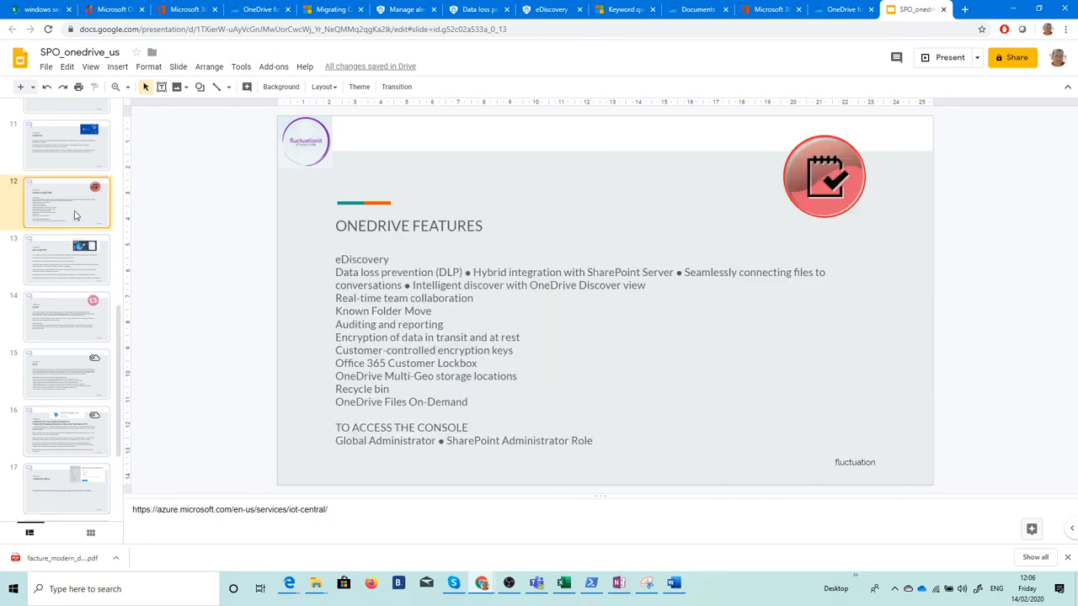
left_click(73, 260)
left_click(71, 320)
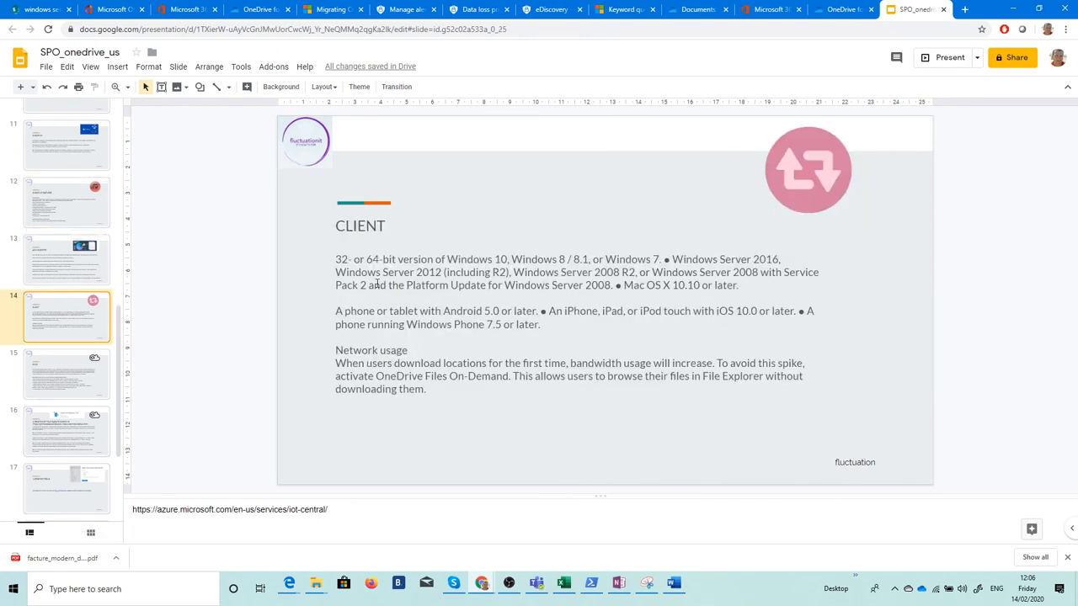